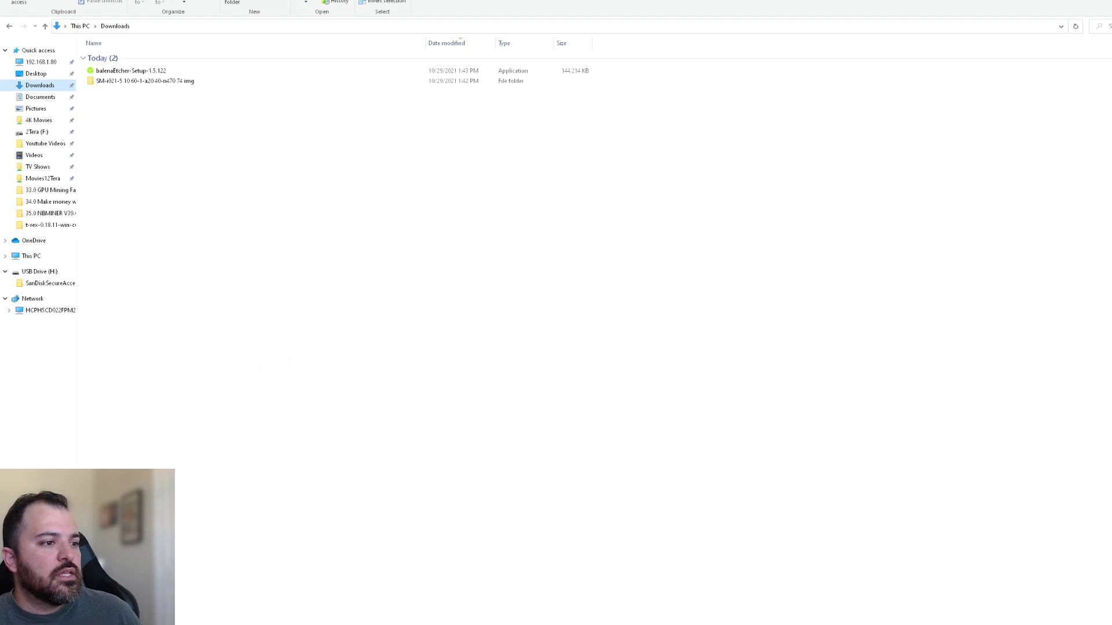
# Start a Windows search to find balenaEtcher
pyautogui.press('super+s')
# Launch balenaEtcher from Windows search using 'bal'
pyautogui.press('super')
pyautogui.write('b')
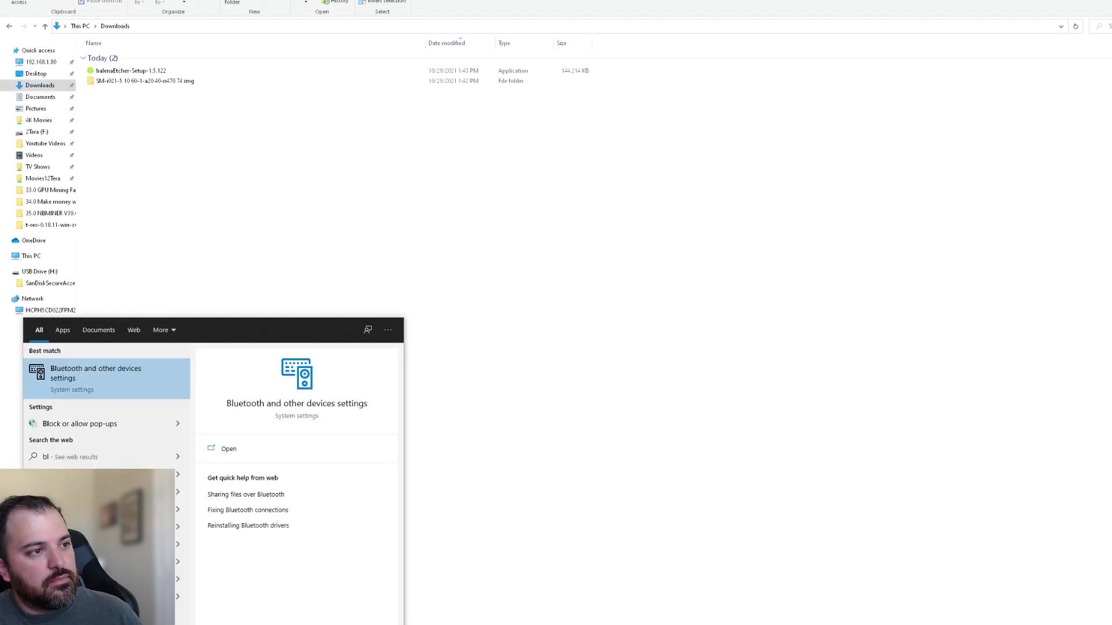
pyautogui.write('al')
pyautogui.press('Return')
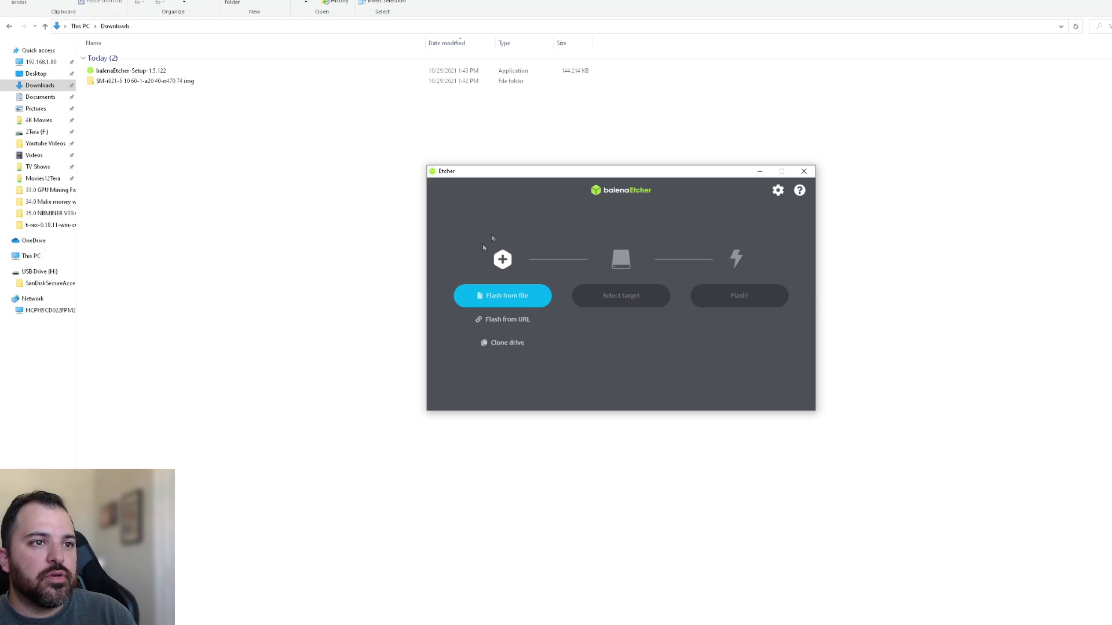
# Load the .img.xz image from Downloads\SM-i021 as the flash source
pyautogui.click(508, 301)
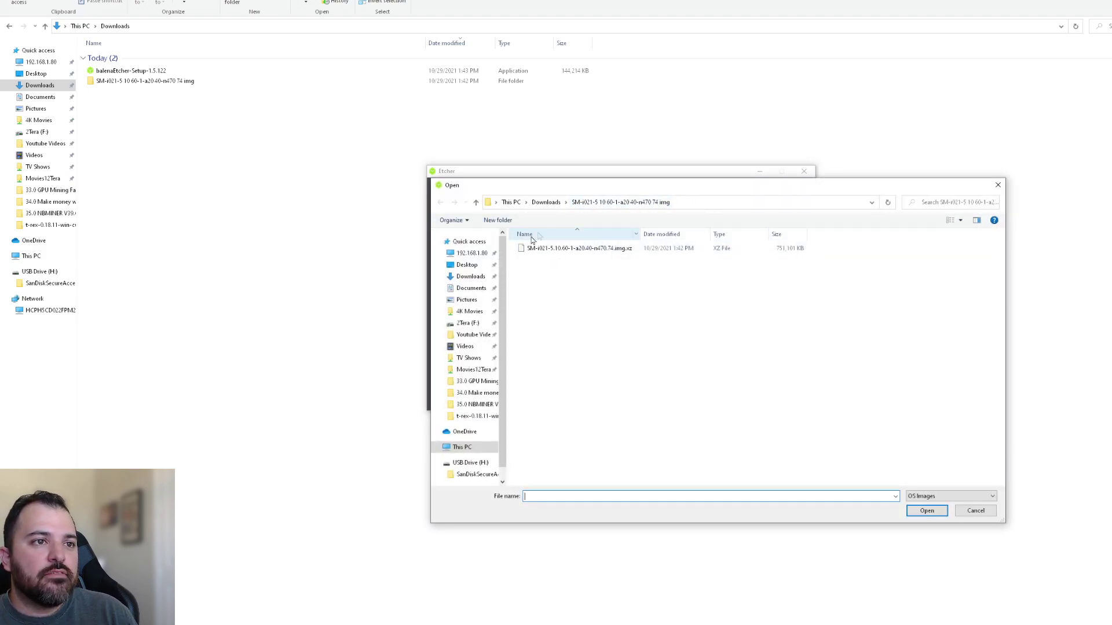
pyautogui.click(464, 276)
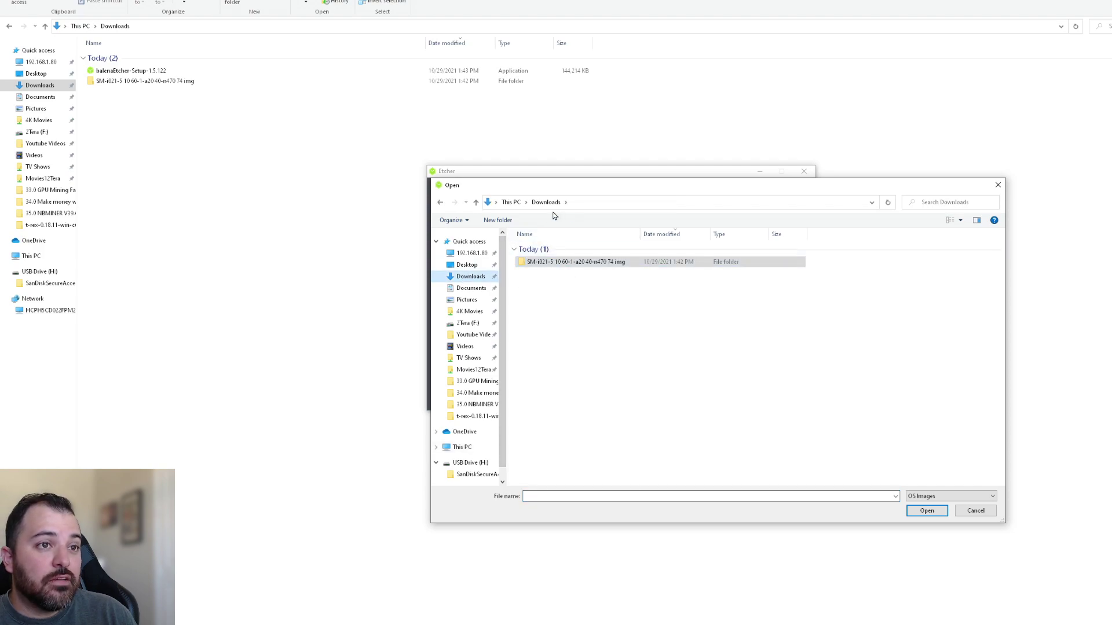
pyautogui.doubleClick(562, 265)
pyautogui.click(561, 249)
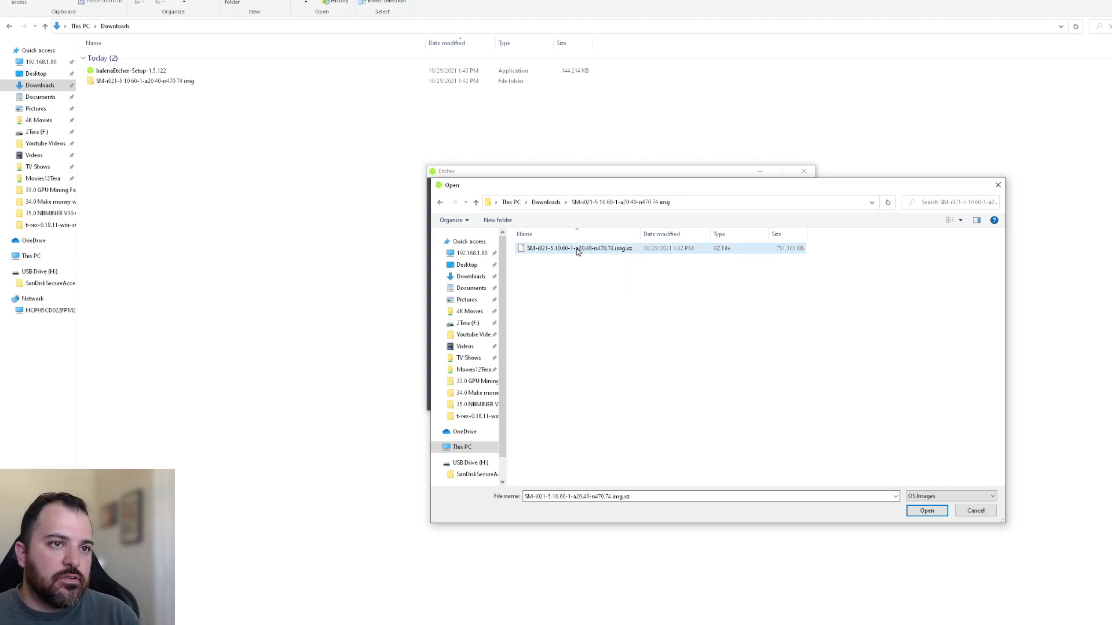
pyautogui.click(920, 513)
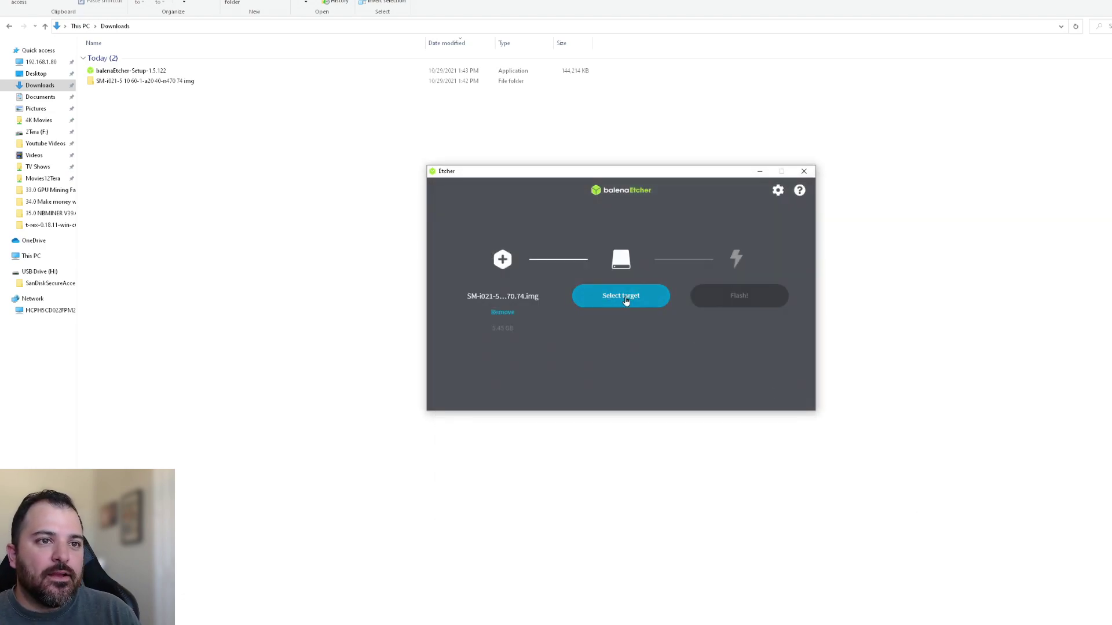
# Target the 61.5 GB USB SanDisk 3.2Gen1 drive and start flashing
pyautogui.click(626, 301)
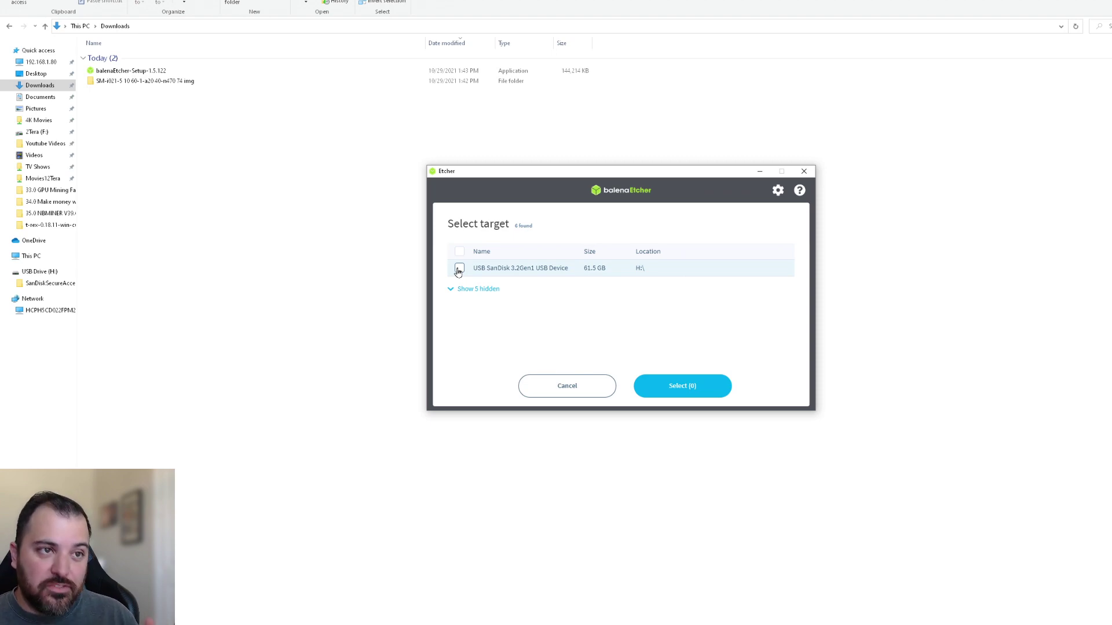
pyautogui.click(458, 270)
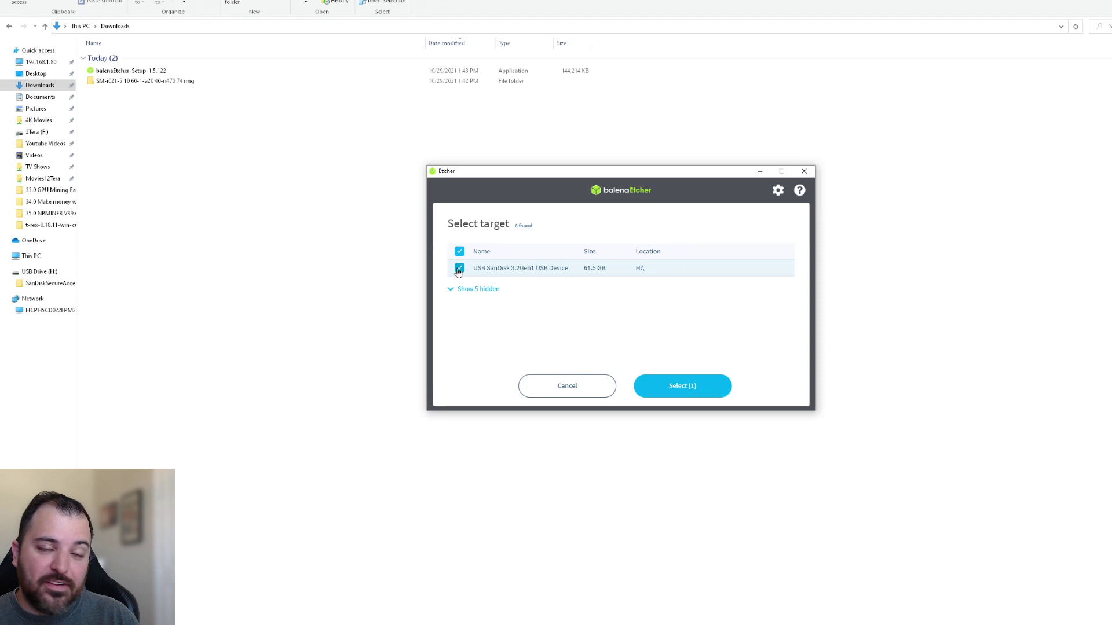
pyautogui.click(671, 393)
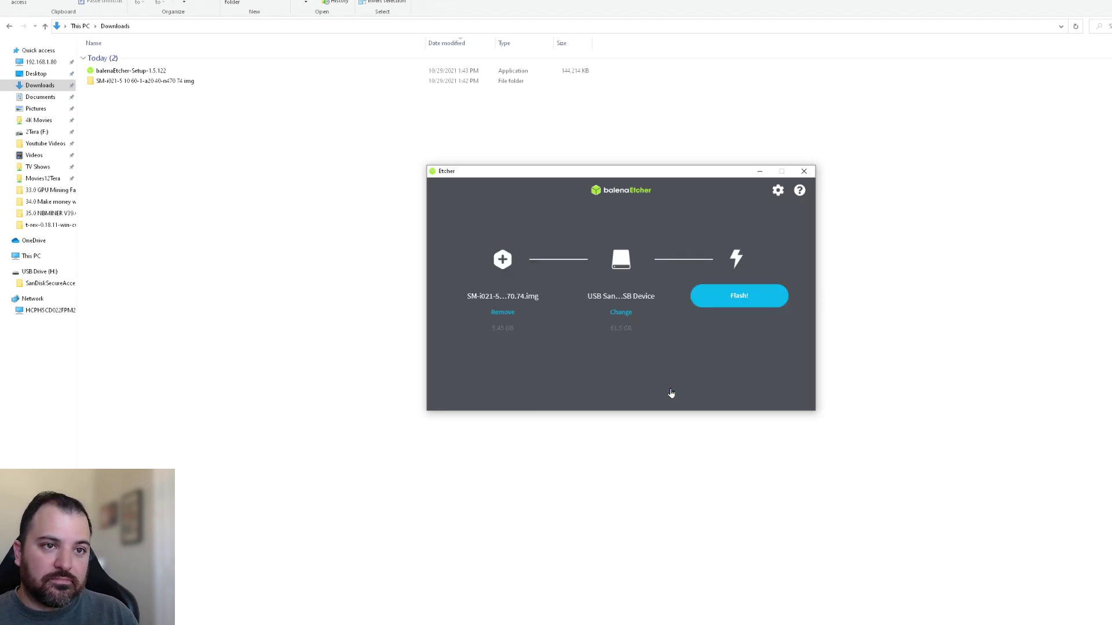
pyautogui.click(753, 298)
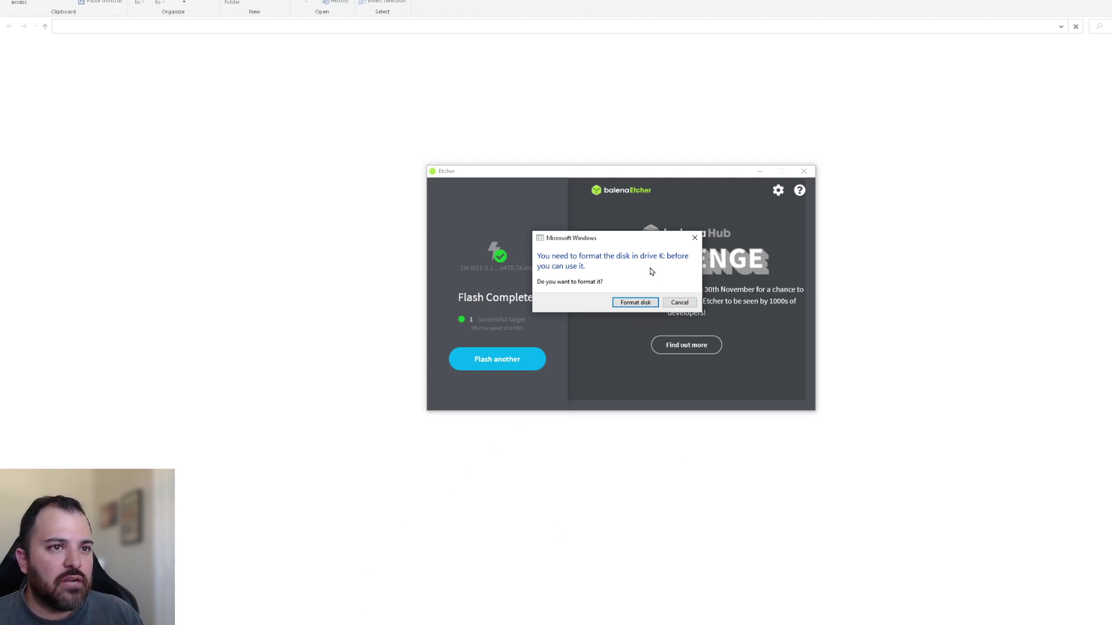
# Decline formatting drive K once Flash Complete appears
pyautogui.click(676, 304)
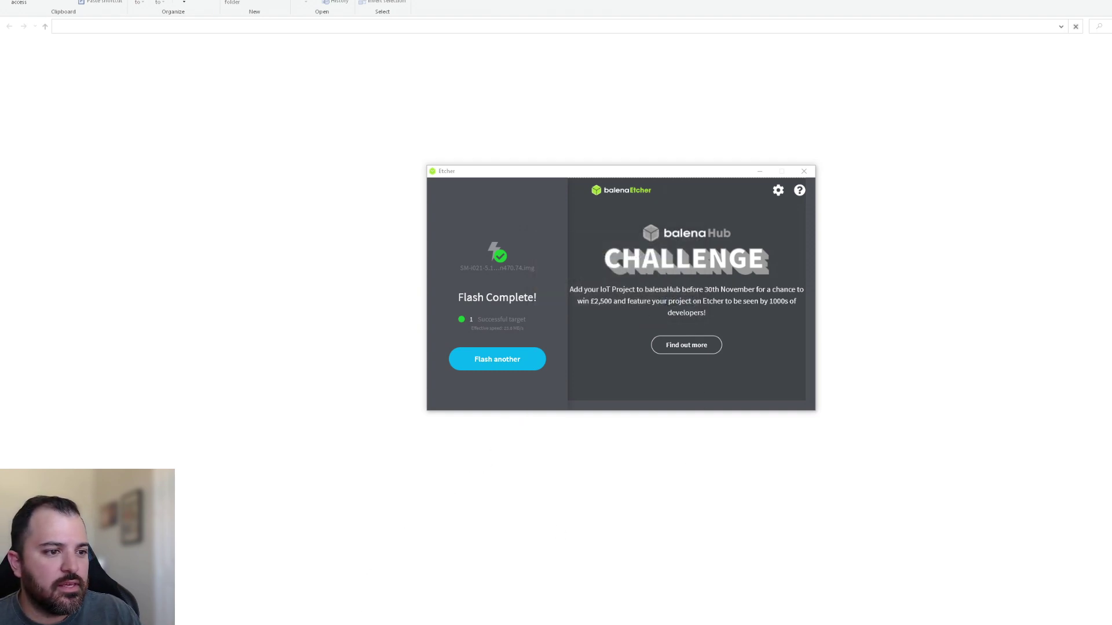
# Cancel the format prompts for drives J and K and dismiss the unavailable-drive errors
pyautogui.click(679, 303)
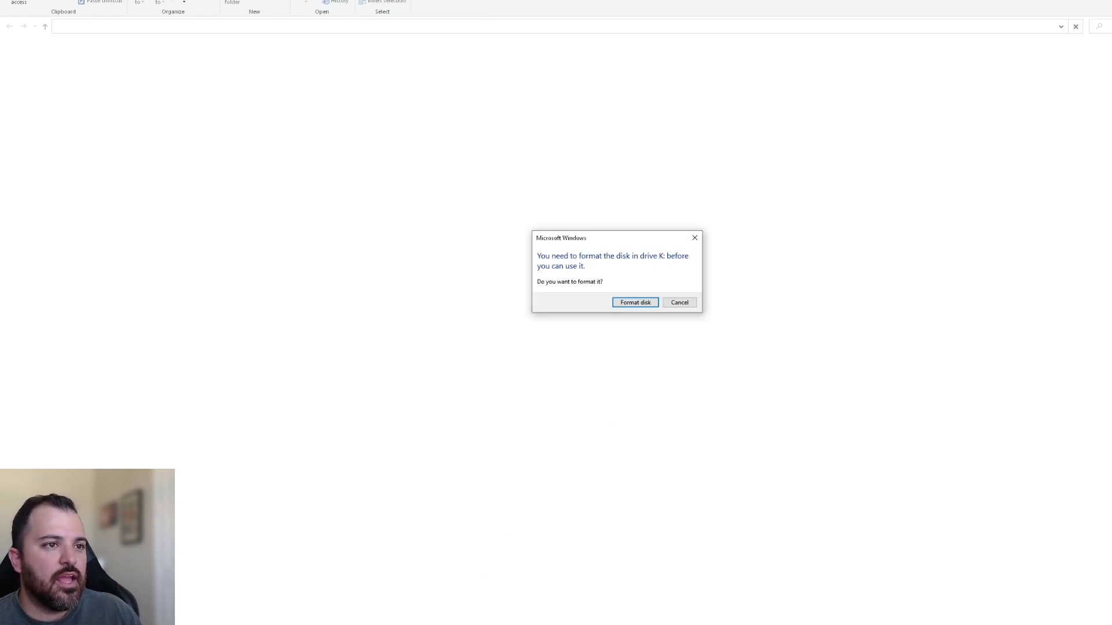
pyautogui.click(681, 303)
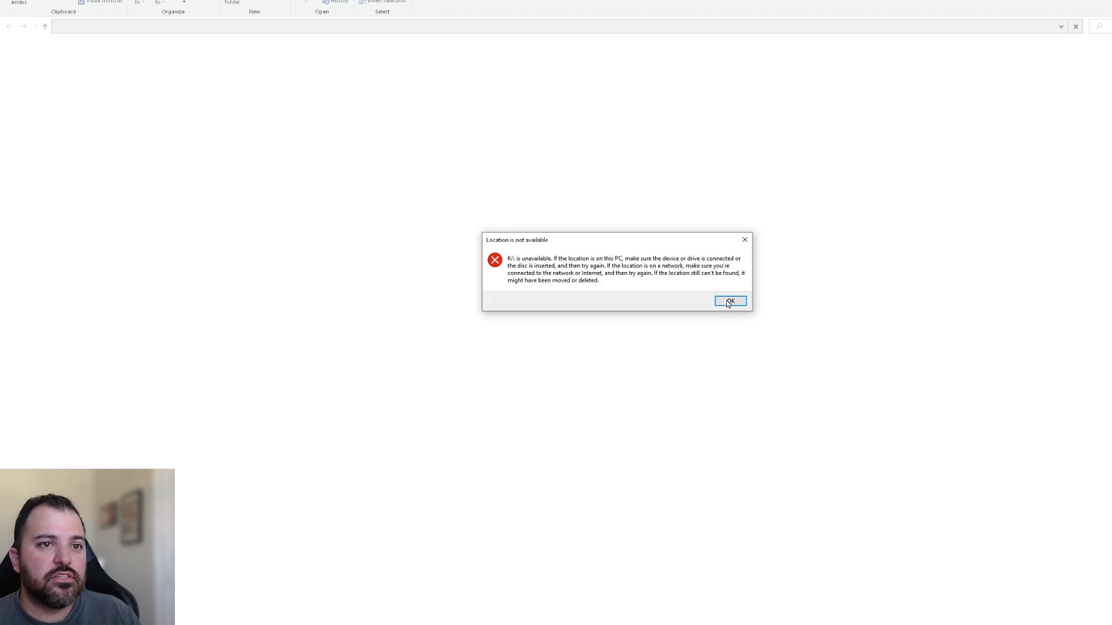
pyautogui.click(745, 239)
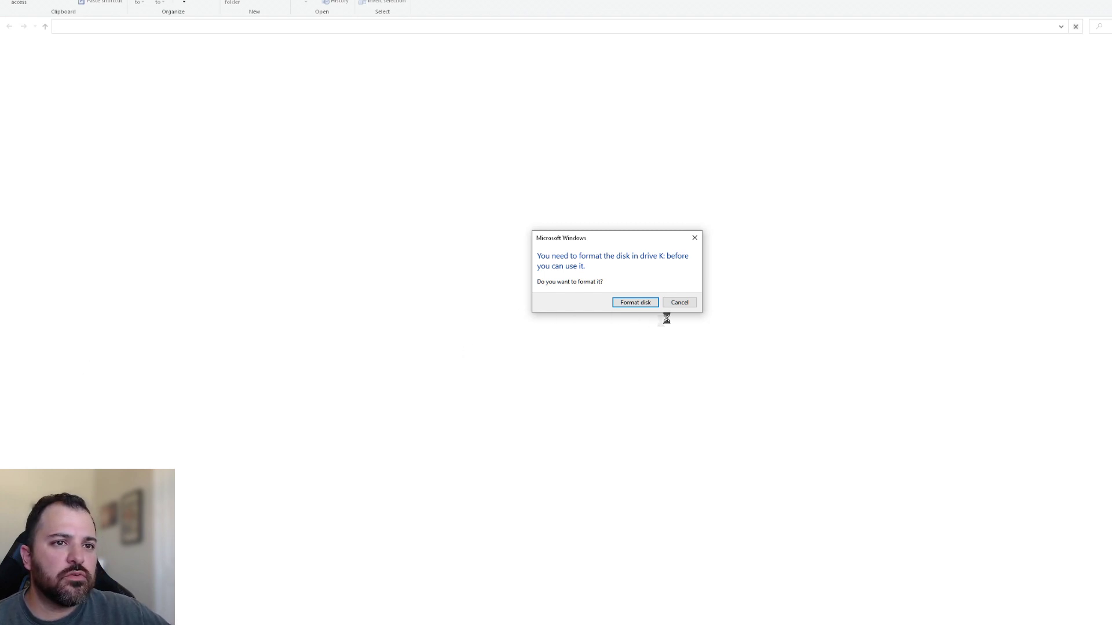
pyautogui.click(682, 302)
pyautogui.click(733, 310)
pyautogui.click(687, 305)
pyautogui.click(735, 311)
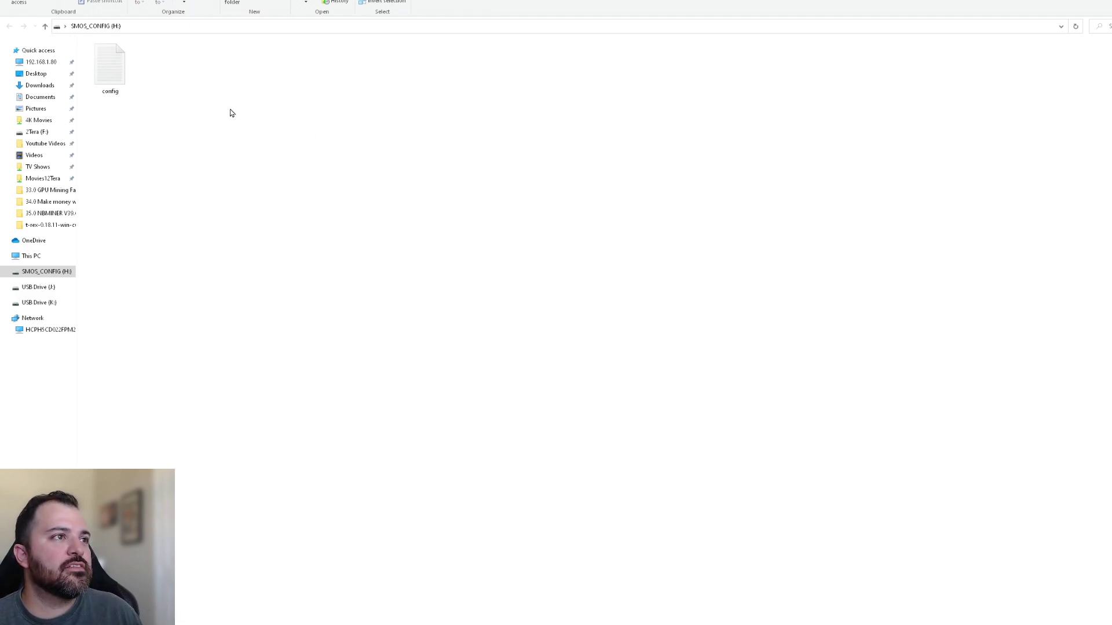
# Open the SMOS_CONFIG (H:) drive from This PC
pyautogui.click(32, 256)
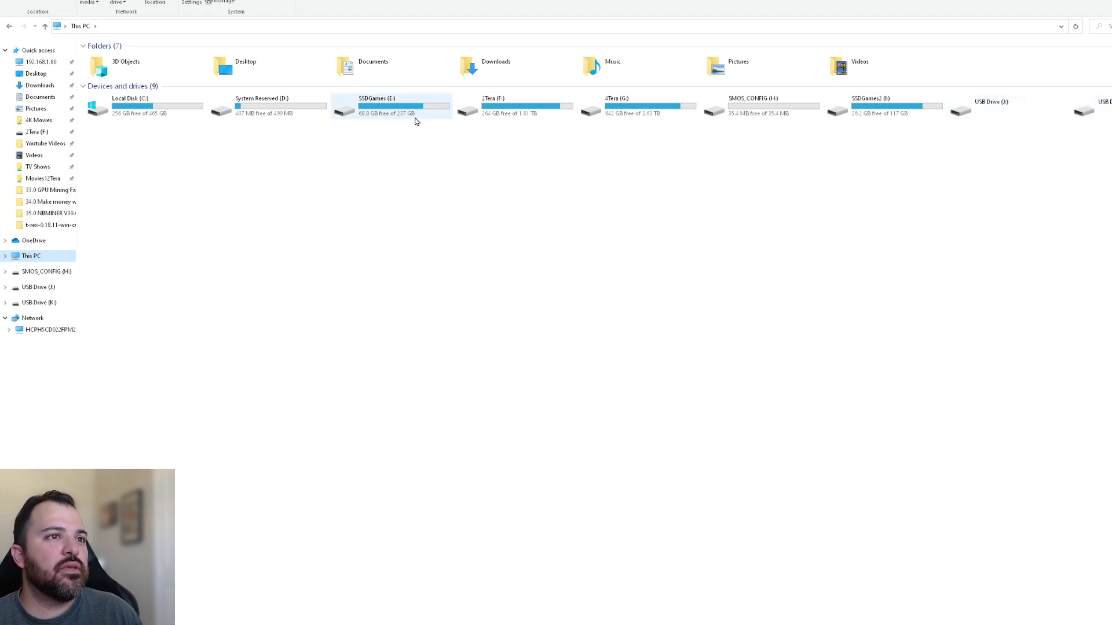
pyautogui.click(751, 112)
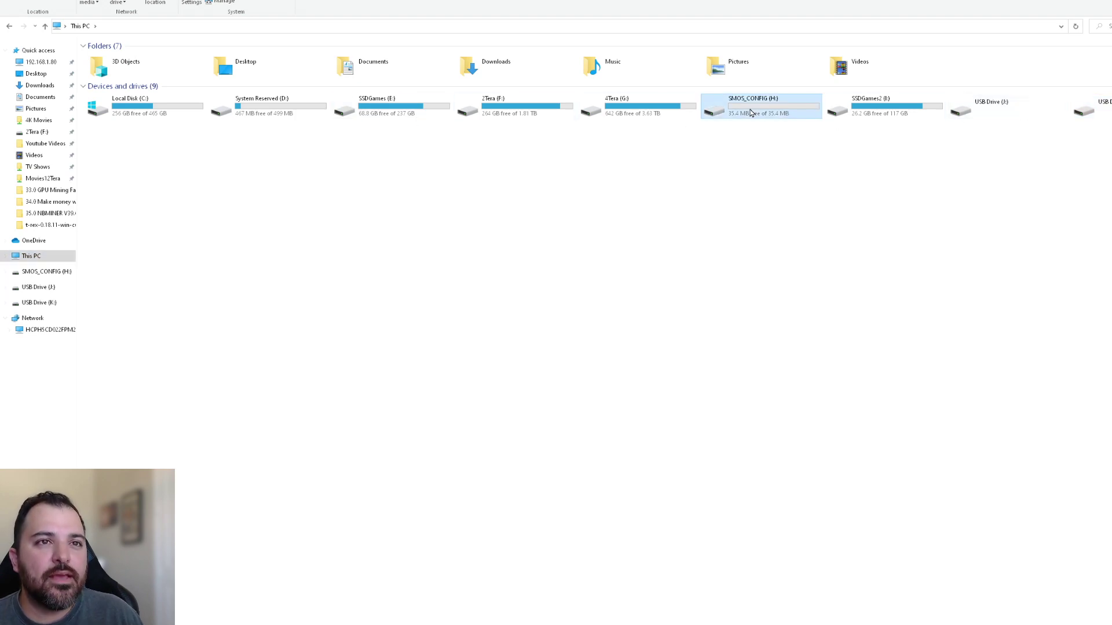
pyautogui.rightClick(770, 113)
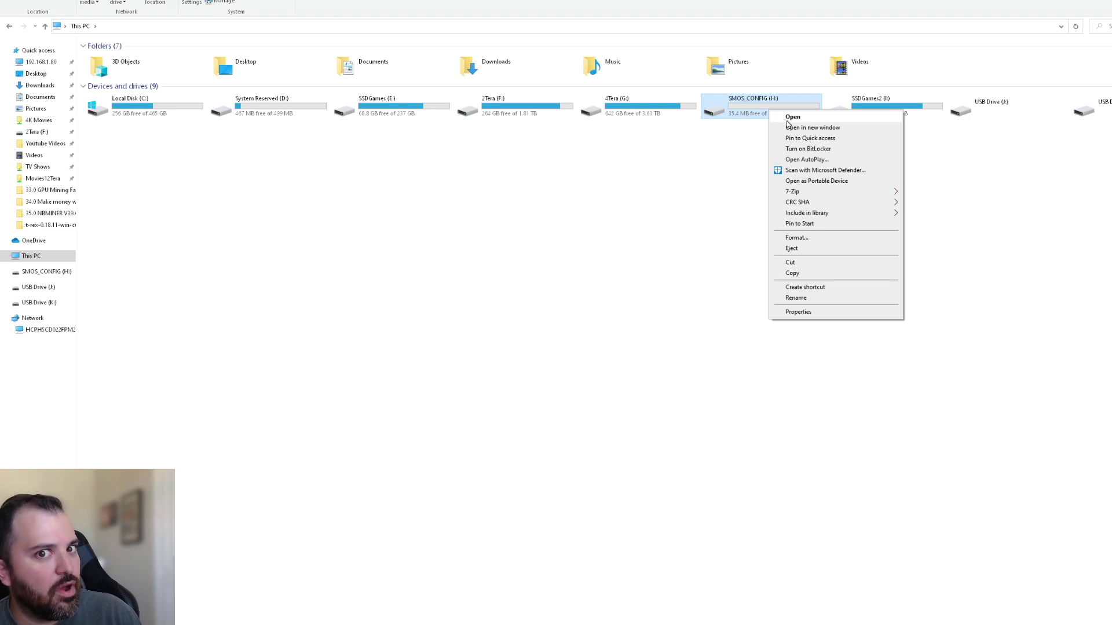
pyautogui.click(792, 117)
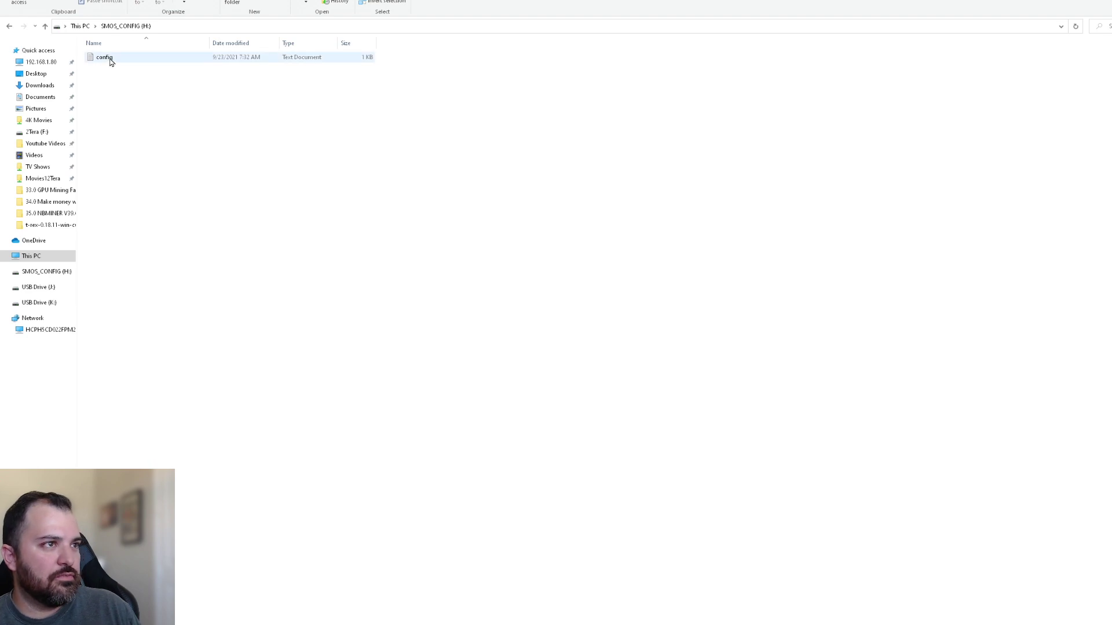
# Edit the config file in Notepad and select the sample USER_EMAIL value
pyautogui.click(111, 61)
pyautogui.rightClick(111, 61)
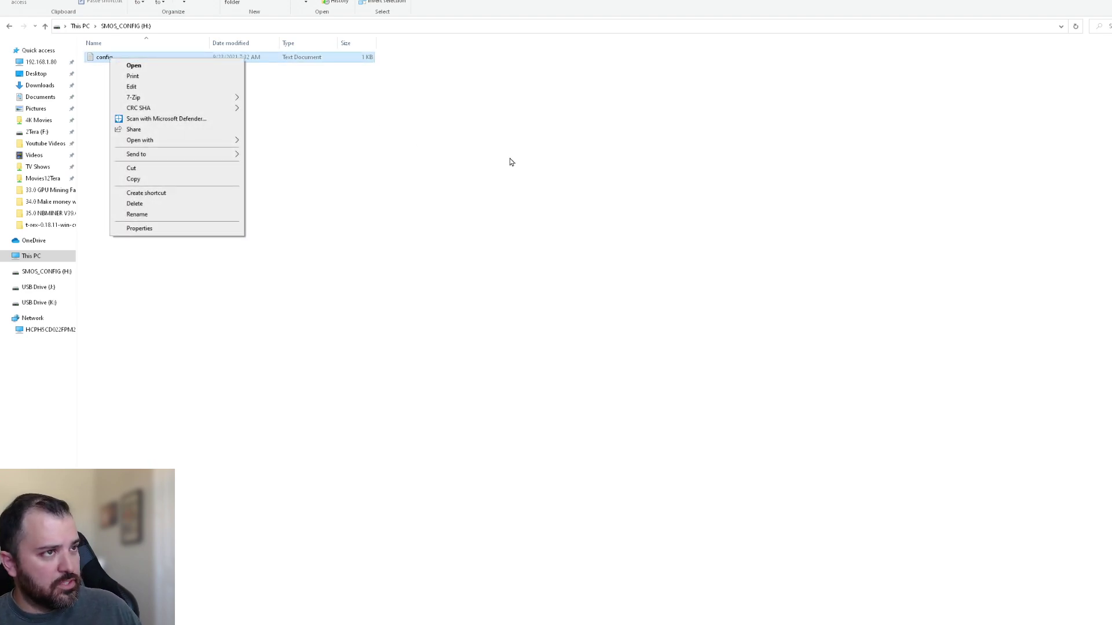
pyautogui.click(179, 89)
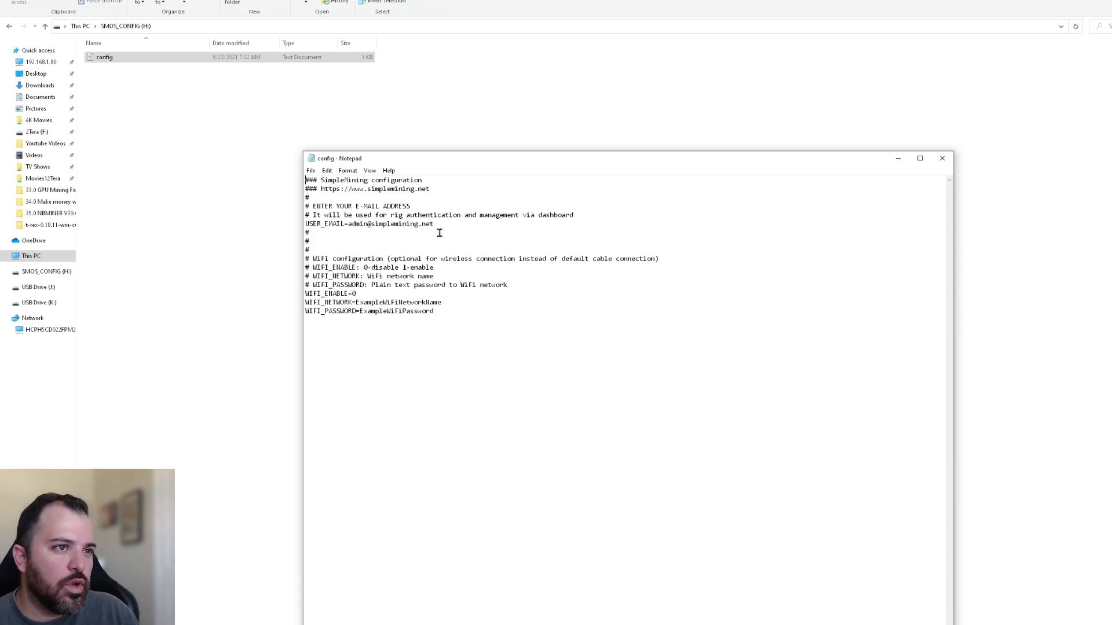
pyautogui.moveTo(360, 224); pyautogui.dragTo(424, 228)
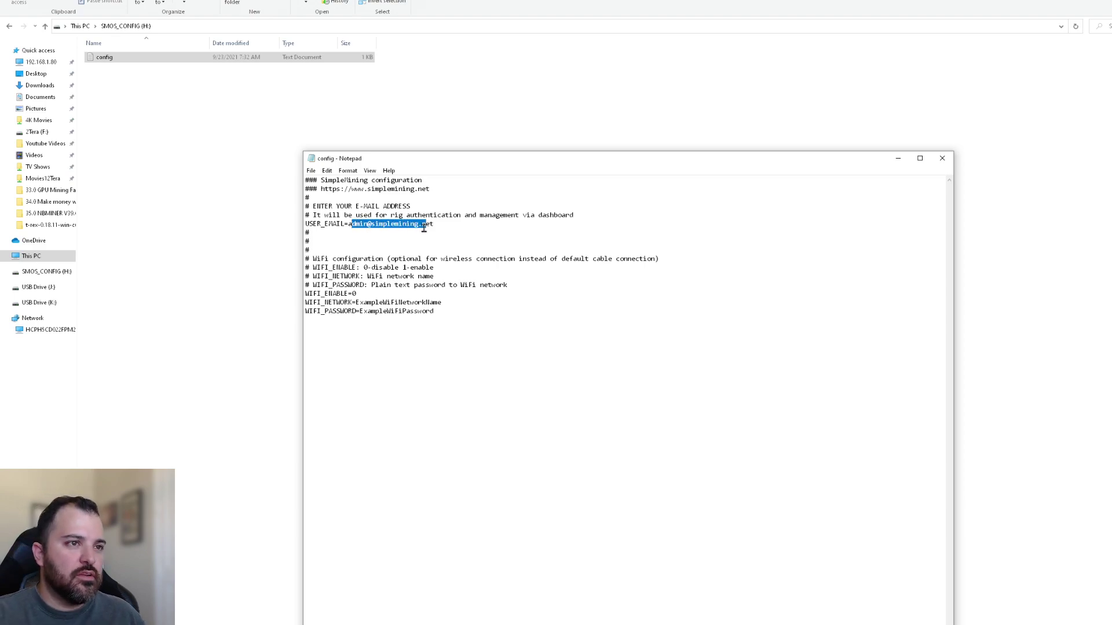
# Replace the sample USER_EMAIL value with the account e-mail address
pyautogui.press('BackSpace')
pyautogui.press('BackSpace')
pyautogui.press('Delete')
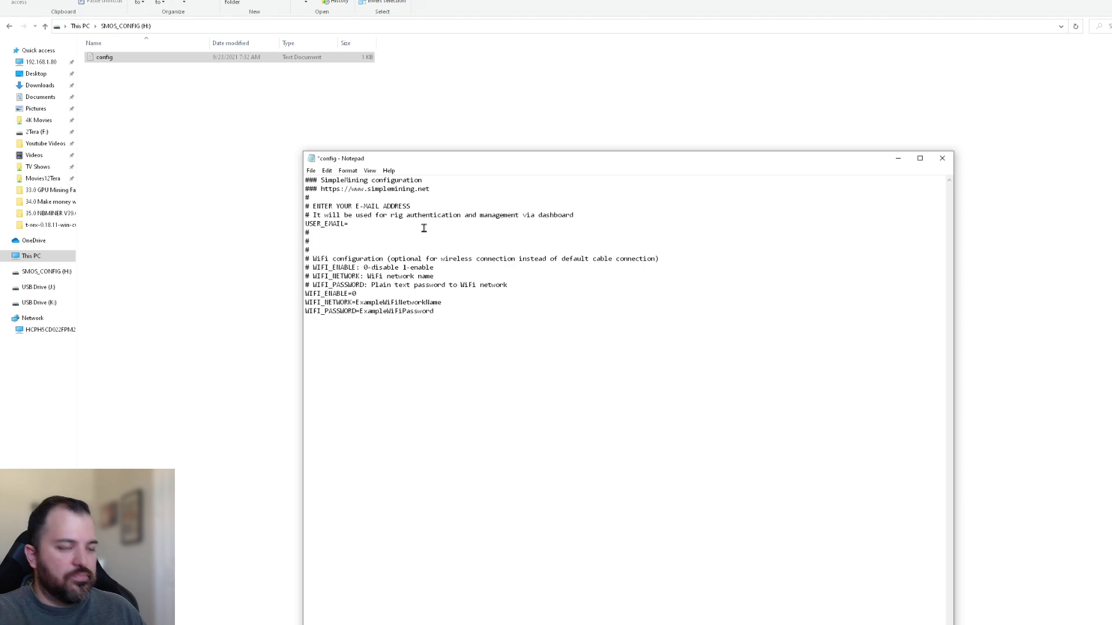
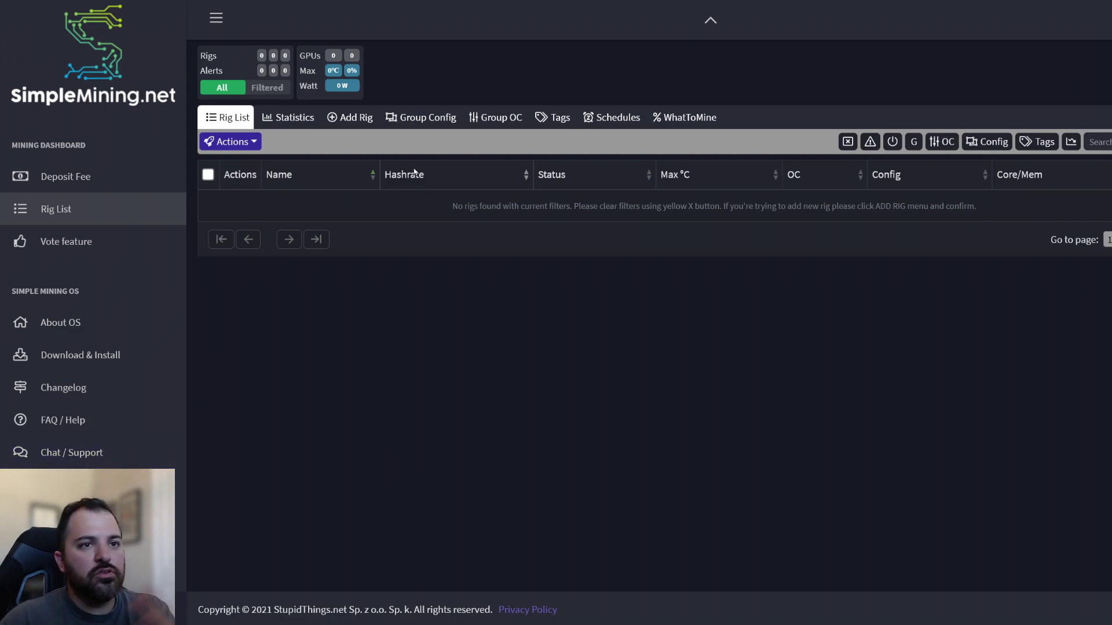
# Create a new group config named '3080 ti' with notes '3080 ti'
pyautogui.click(416, 122)
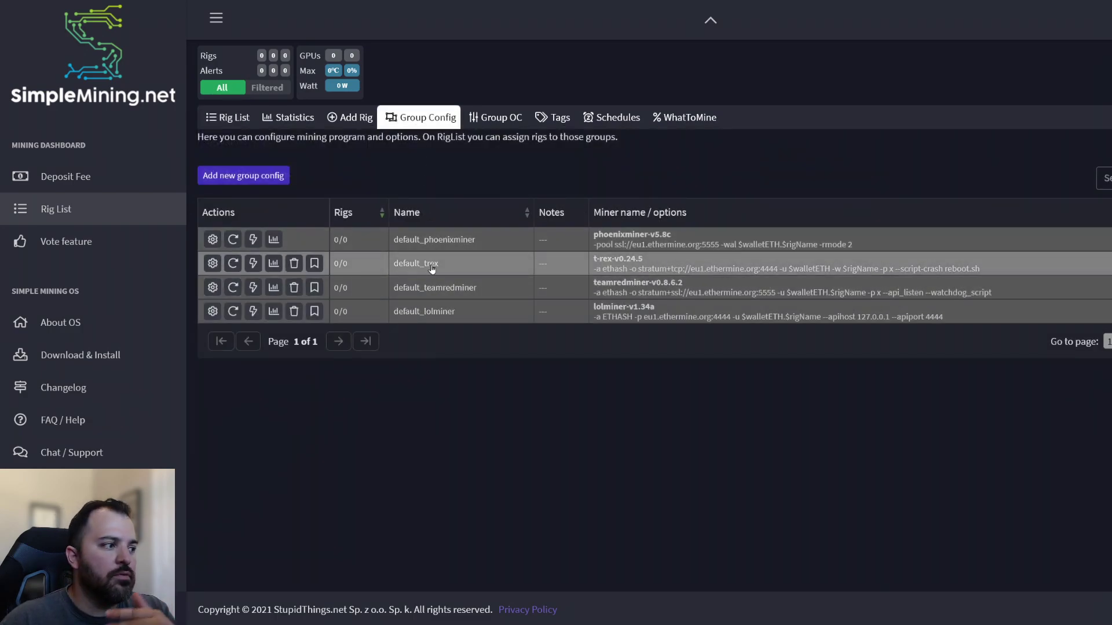
pyautogui.click(263, 177)
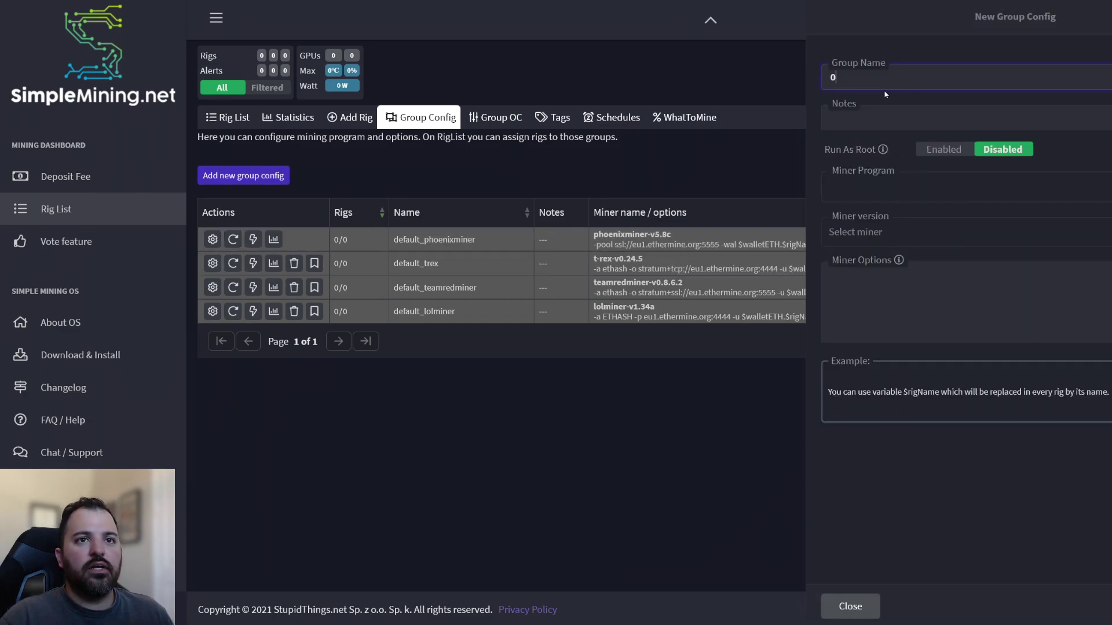
pyautogui.write('3080 ti')
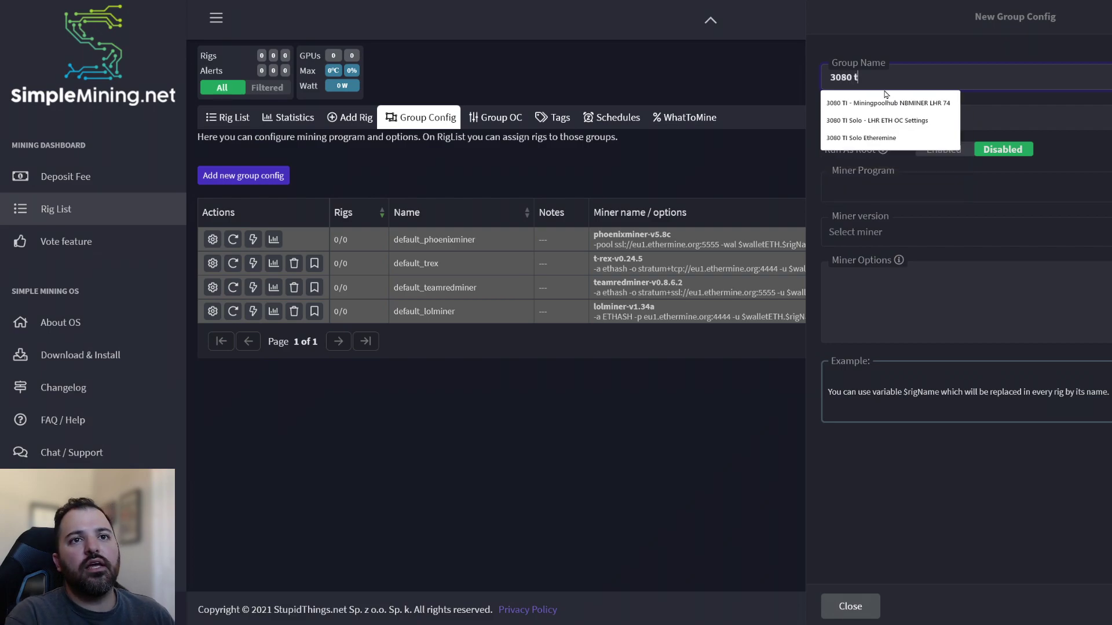
pyautogui.click(974, 118)
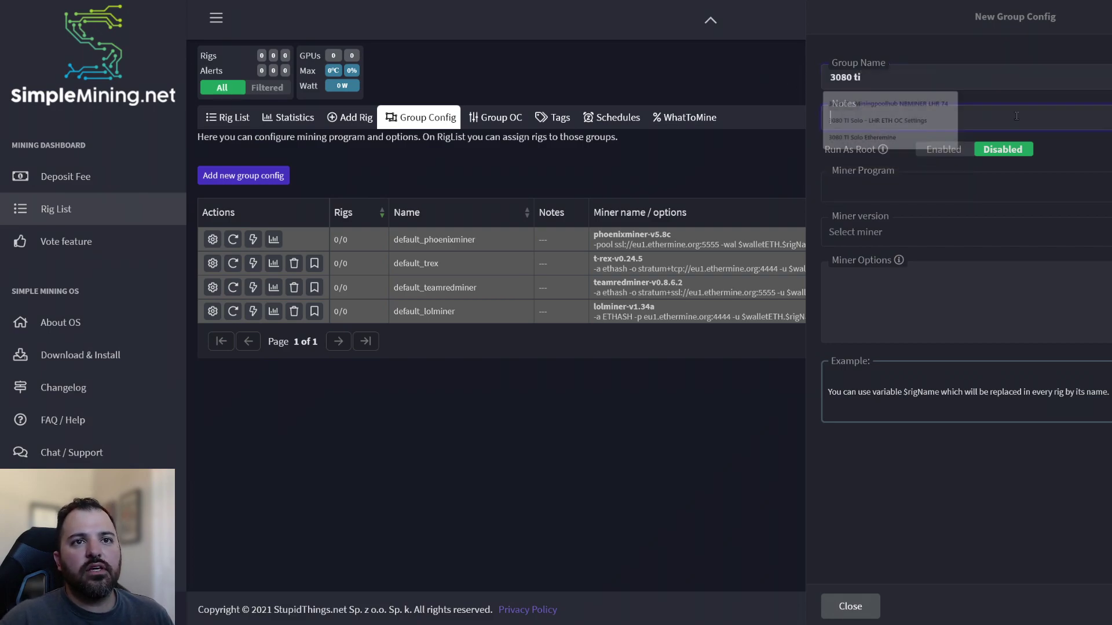
pyautogui.hotkey('ctrl', 'v')
pyautogui.hotkey('ctrl', 'a')
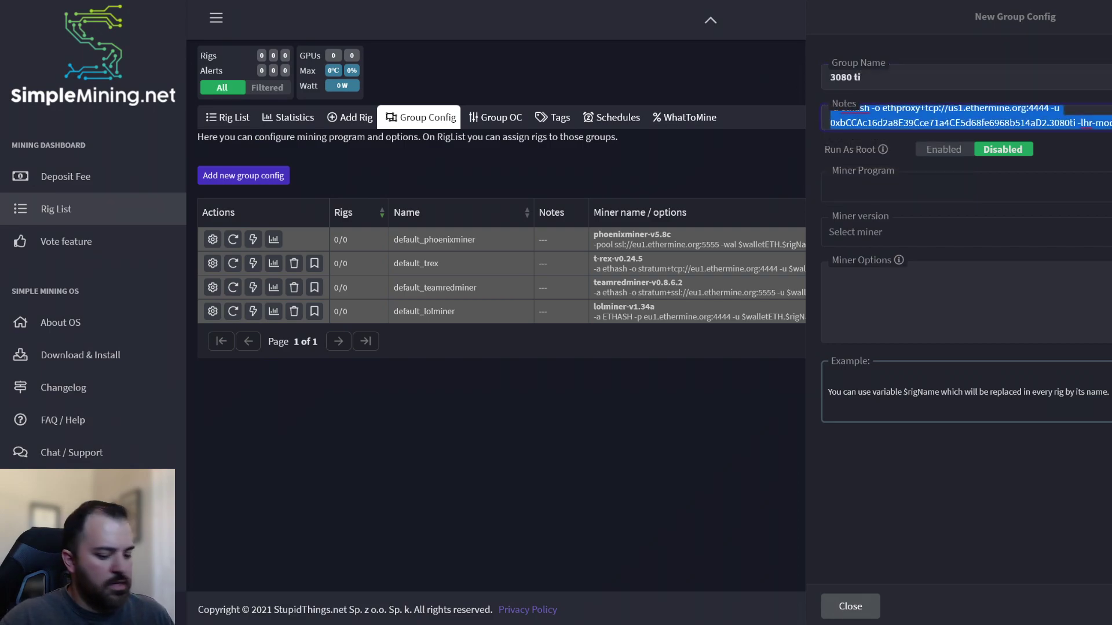
pyautogui.press('BackSpace')
pyautogui.write('3080 ti')
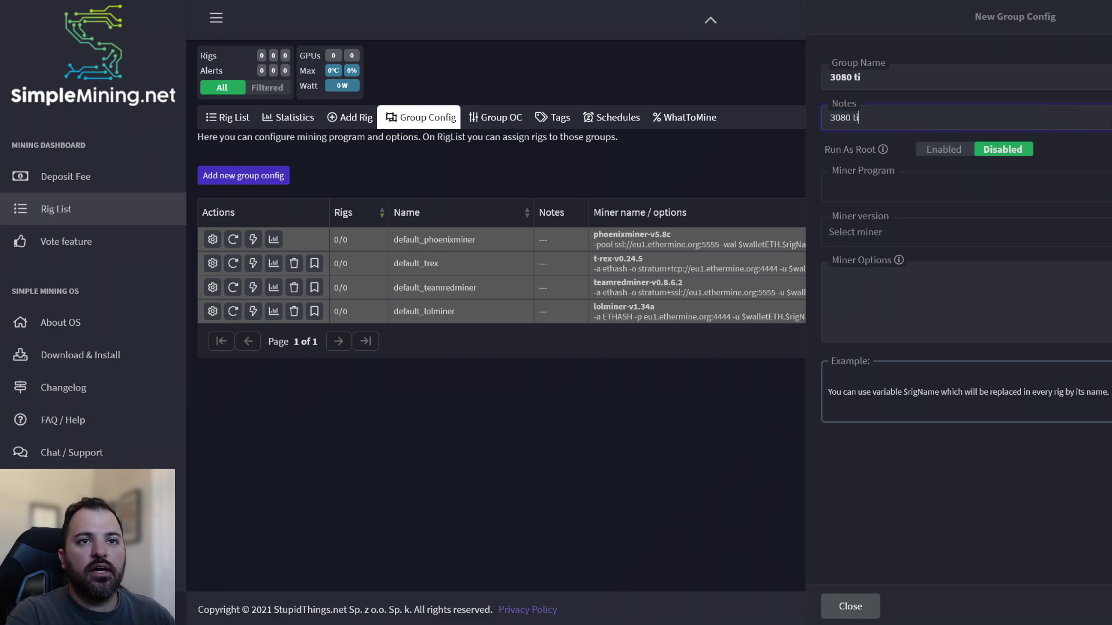
# Choose nbminer-nebutech, paste the ethash Ethermine command line as options, and save
pyautogui.press('Tab')
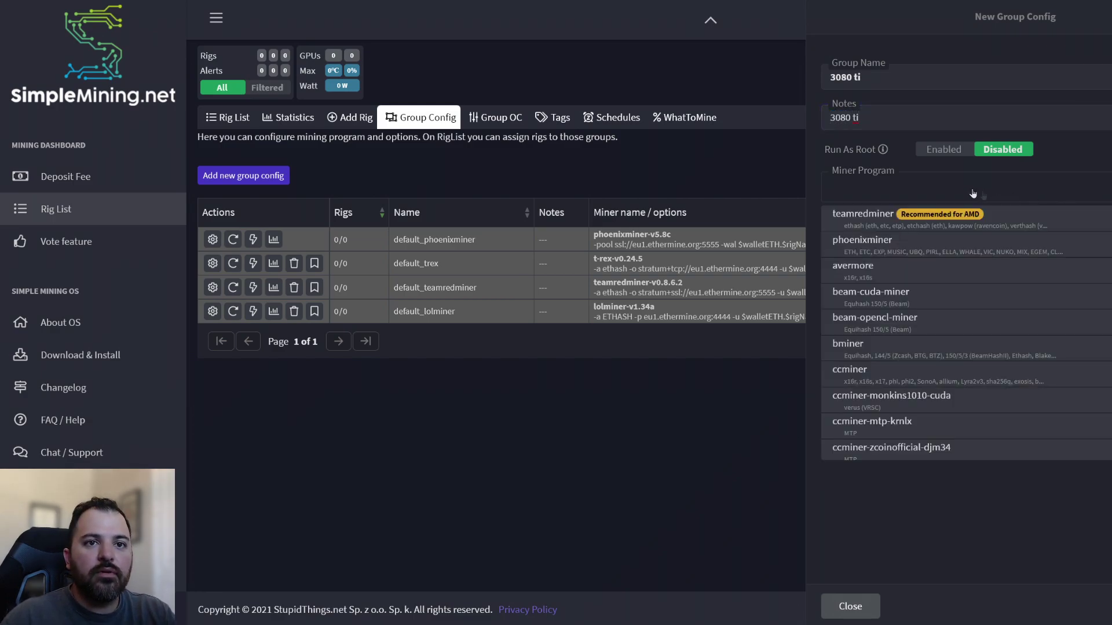
pyautogui.write('nbmin')
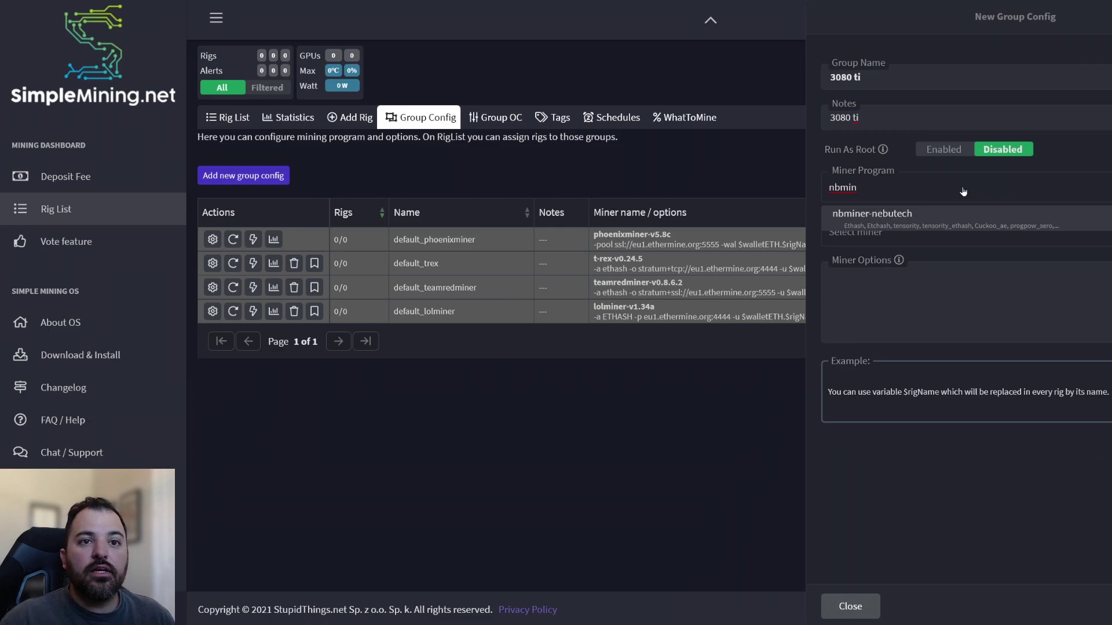
pyautogui.click(944, 216)
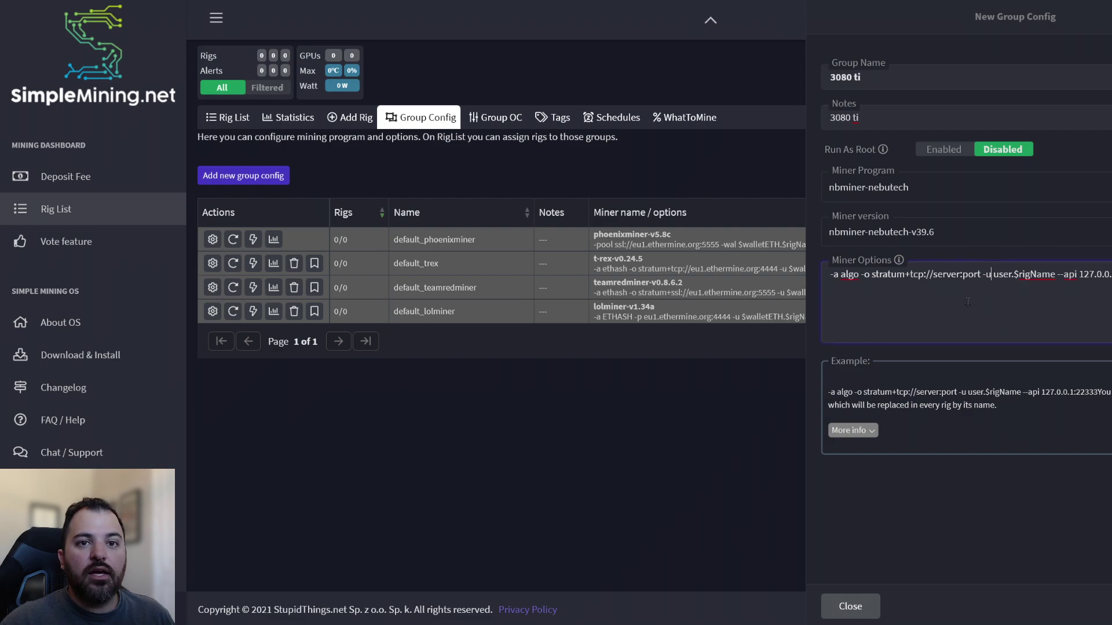
pyautogui.hotkey('ctrl', 'a')
pyautogui.hotkey('ctrl', 'v')
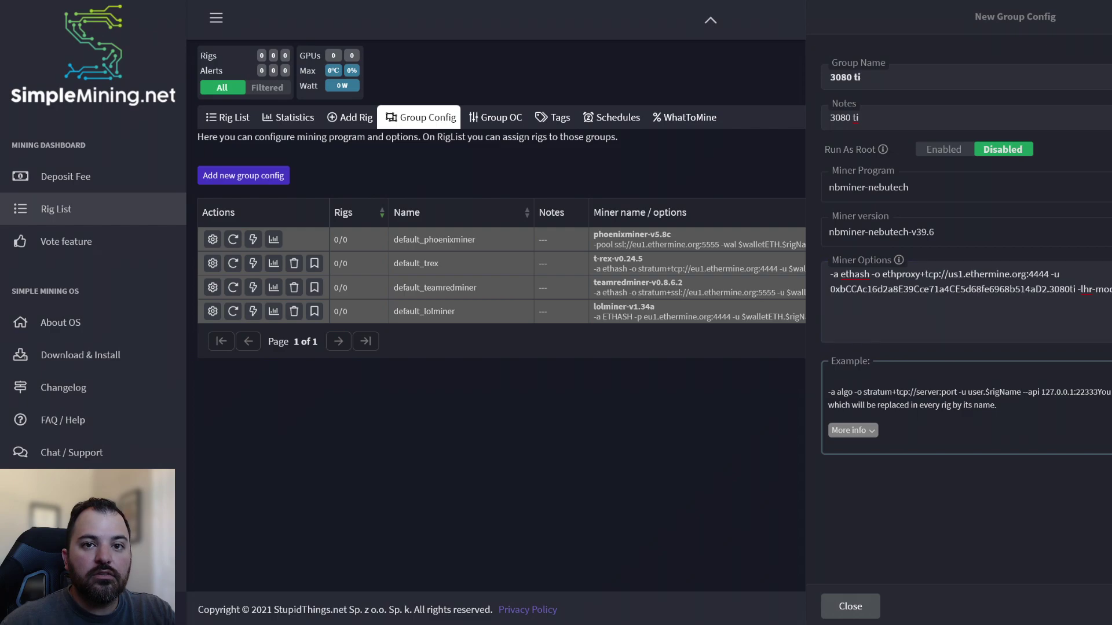
pyautogui.click(499, 119)
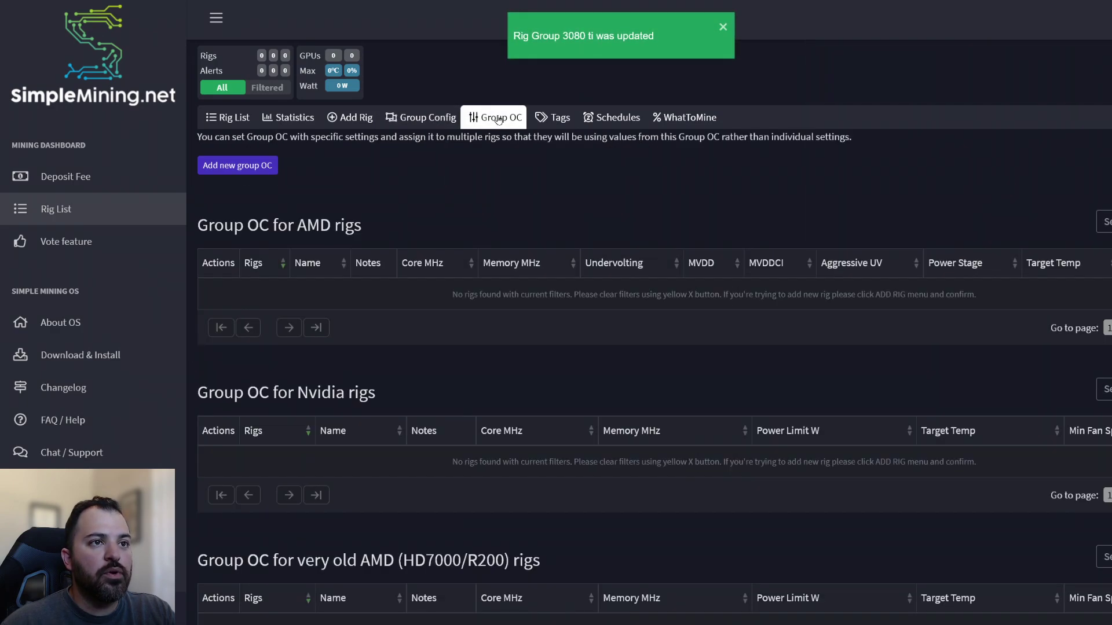
pyautogui.click(249, 169)
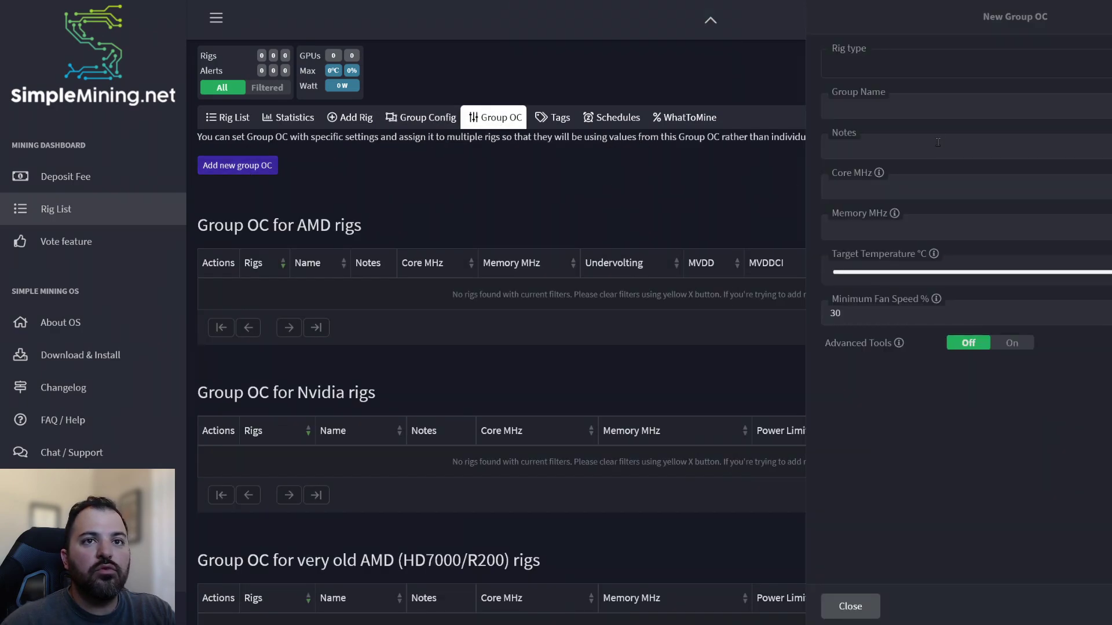
# Set the new group OC to NV OS - NVIDIA with name and notes '3080 ti'
pyautogui.click(878, 65)
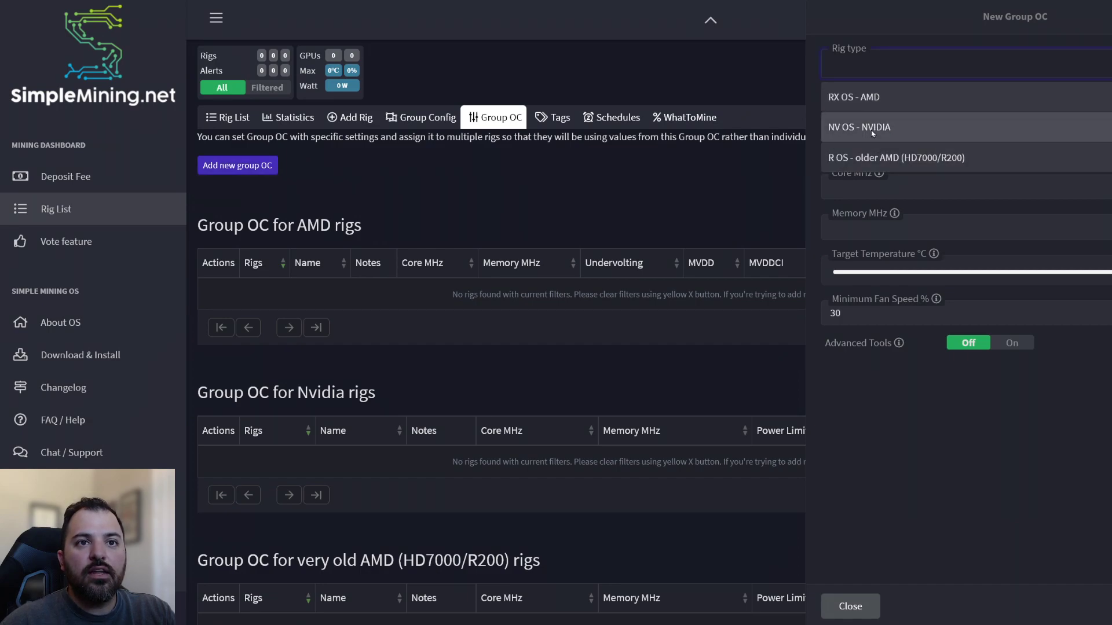
pyautogui.click(872, 127)
pyautogui.click(866, 109)
pyautogui.write('30')
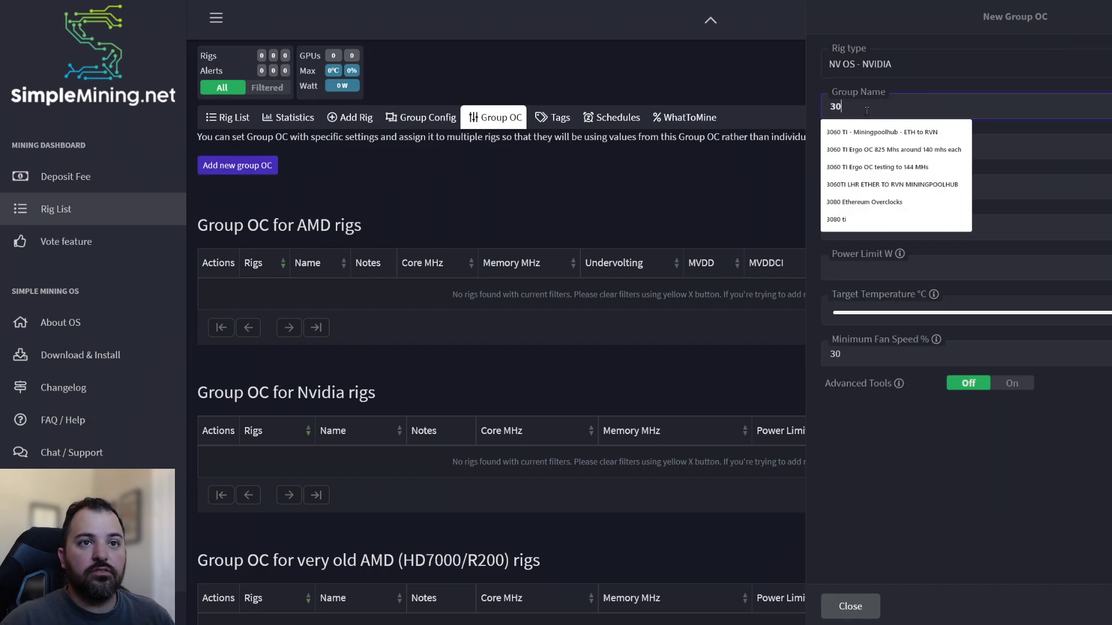
pyautogui.write('80 ti')
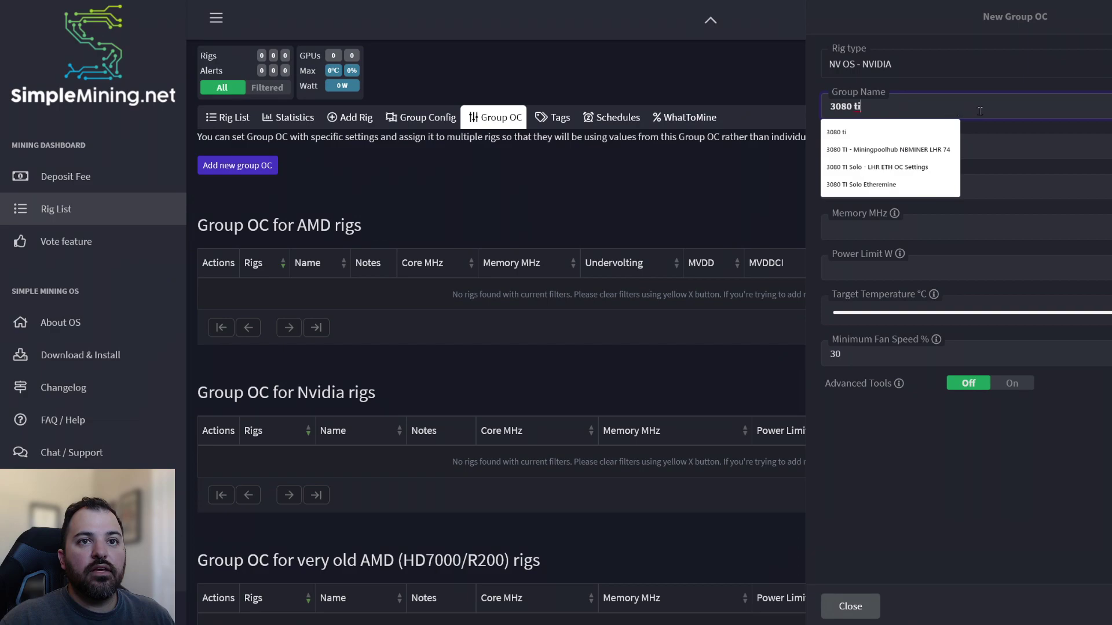
pyautogui.click(1012, 140)
pyautogui.write('3080')
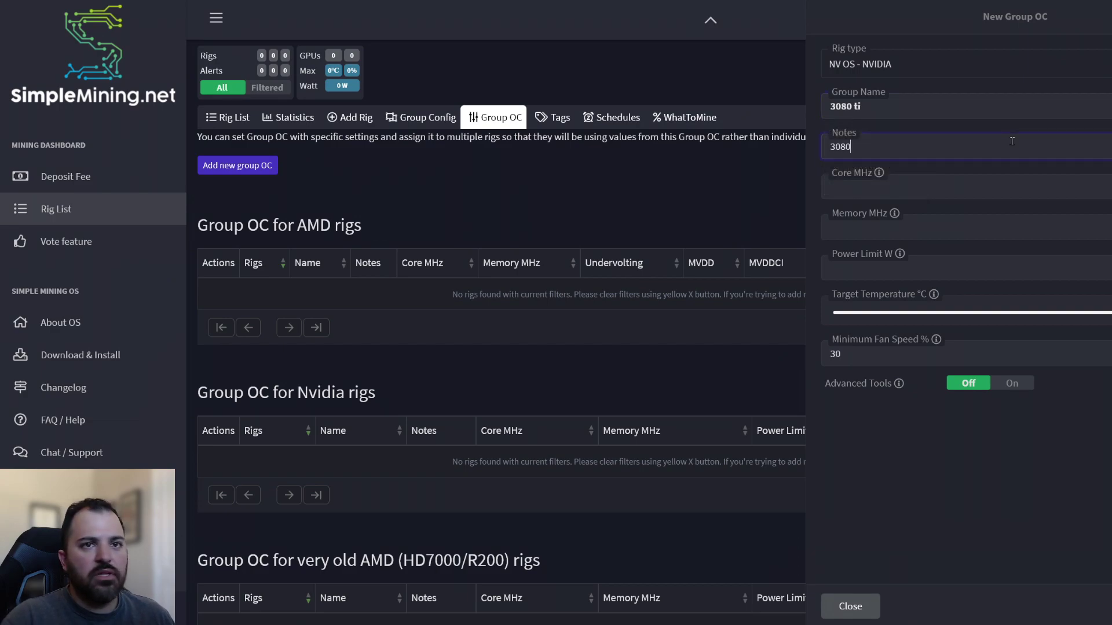
pyautogui.write(' ti')
# Enter core -200, memory 3000, power limit 280 W, minimum fan 80, and save
pyautogui.press('Tab')
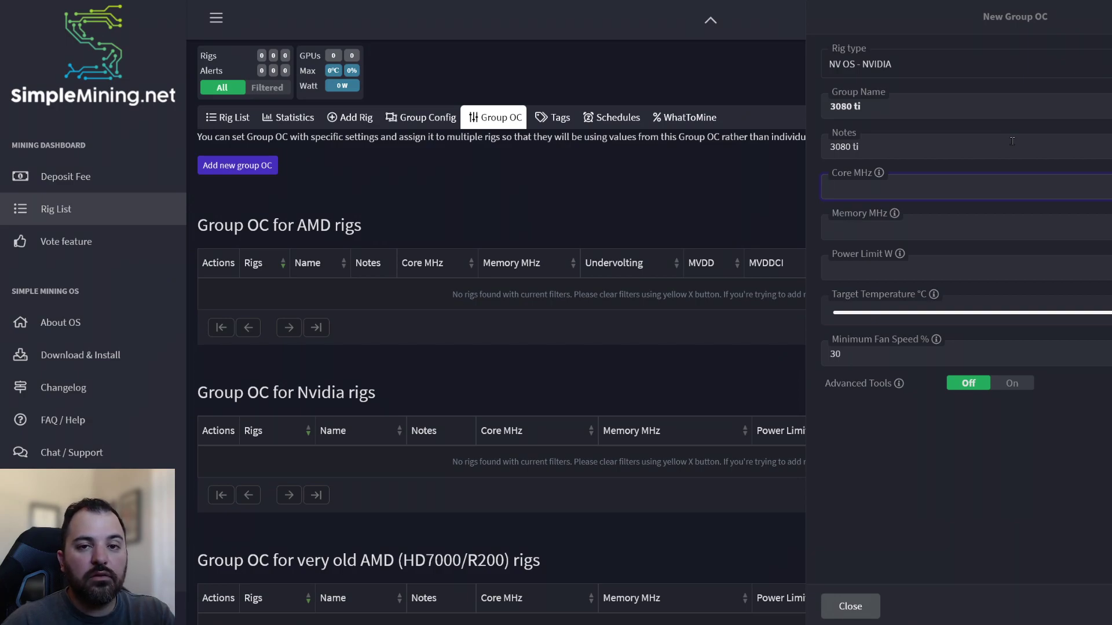
pyautogui.write('-200')
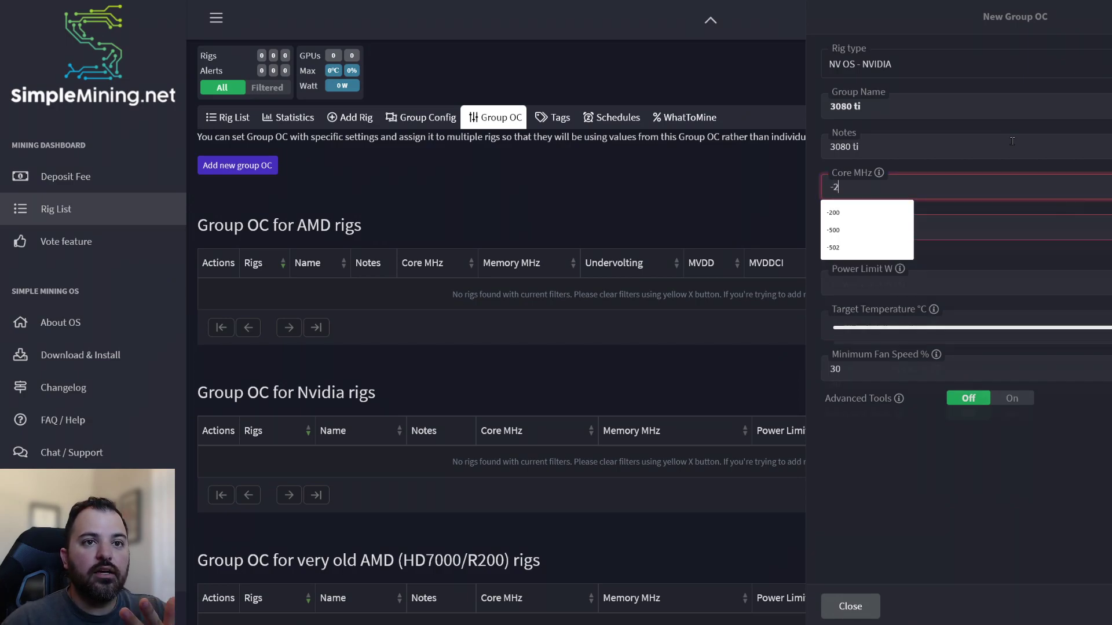
pyautogui.click(883, 225)
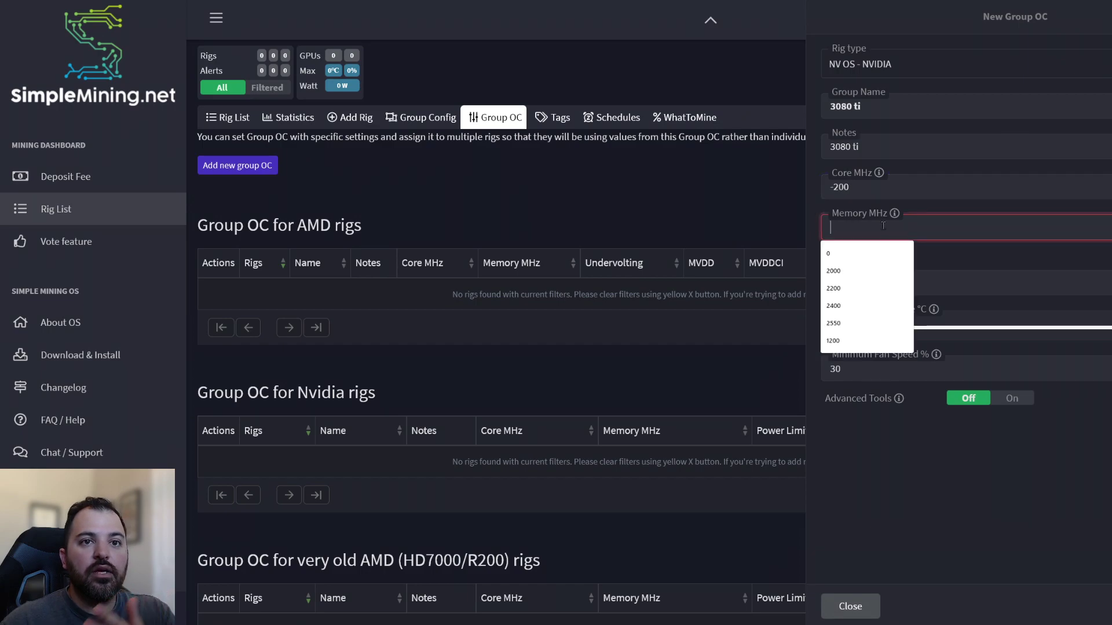
pyautogui.write('3000')
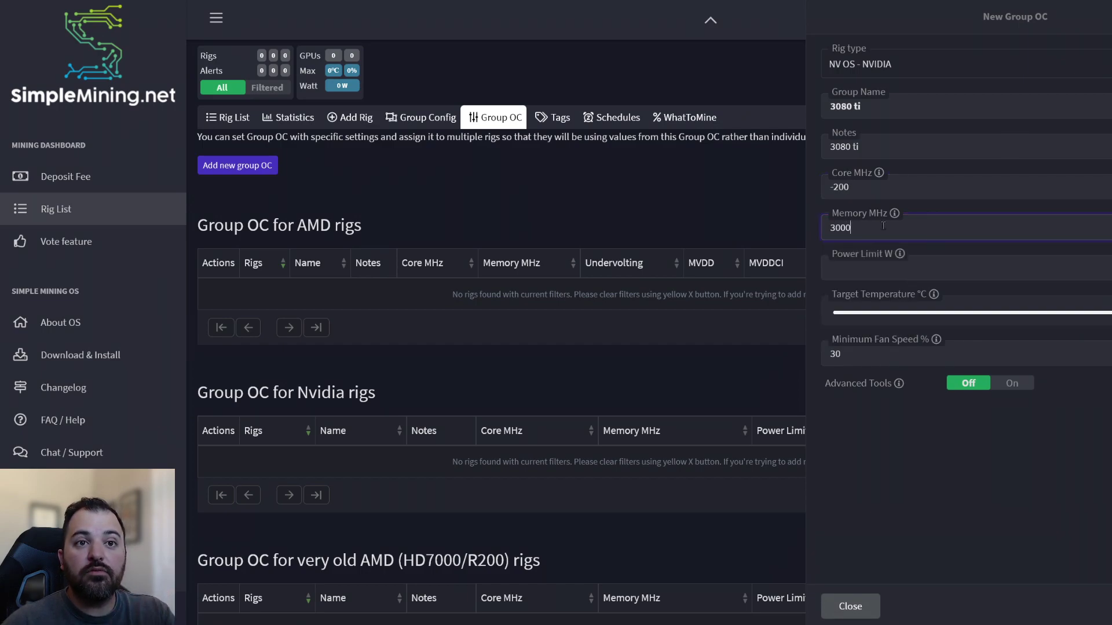
pyautogui.click(872, 276)
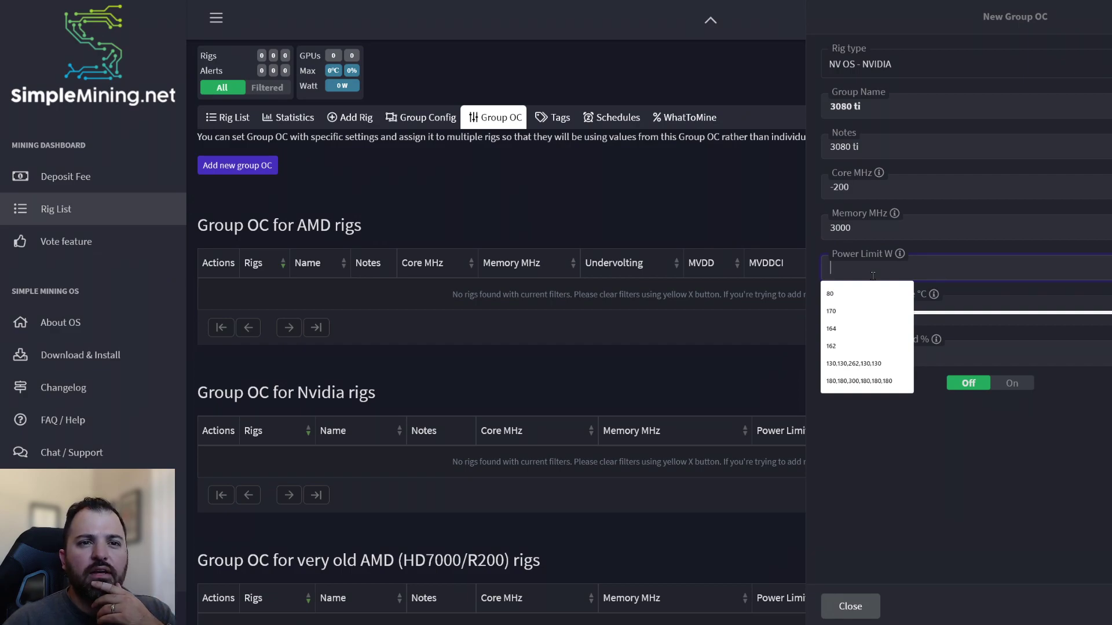
pyautogui.write('280')
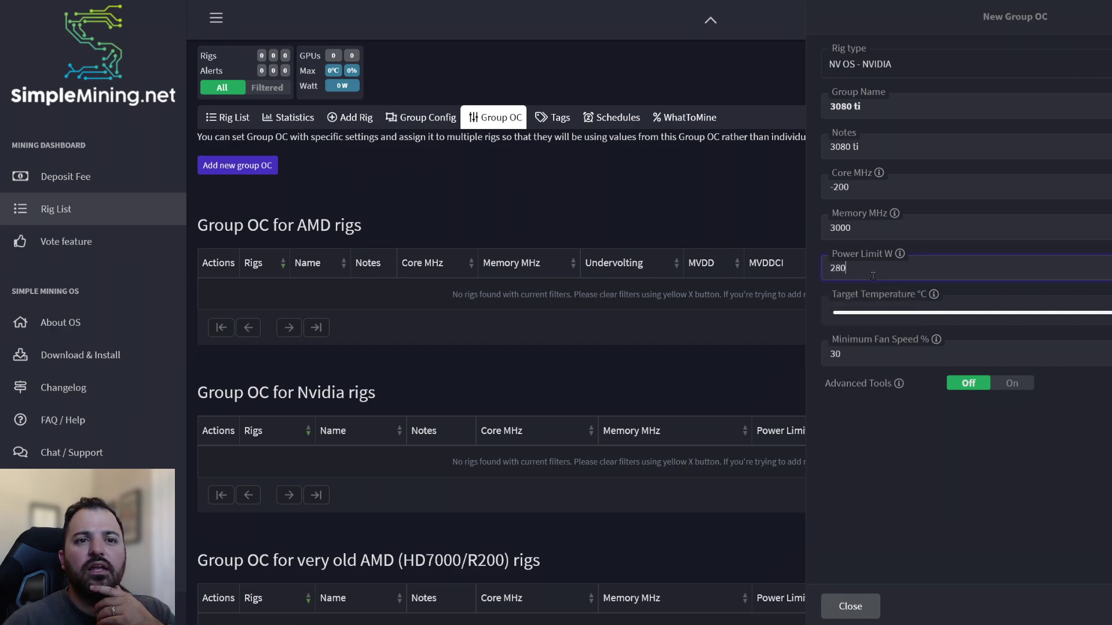
pyautogui.doubleClick(860, 363)
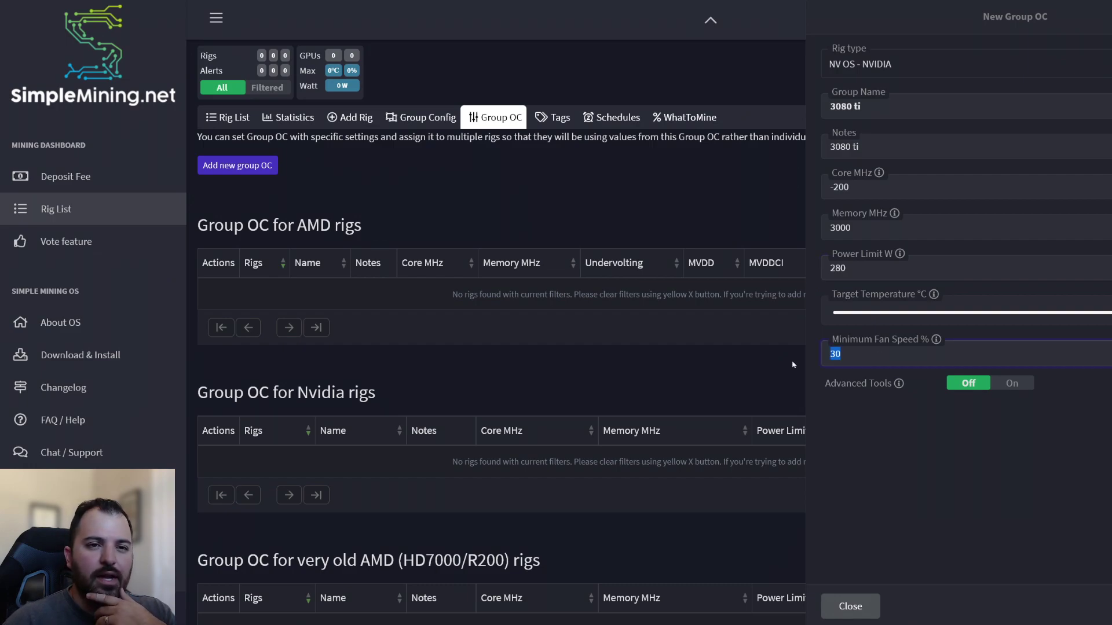
pyautogui.write('80')
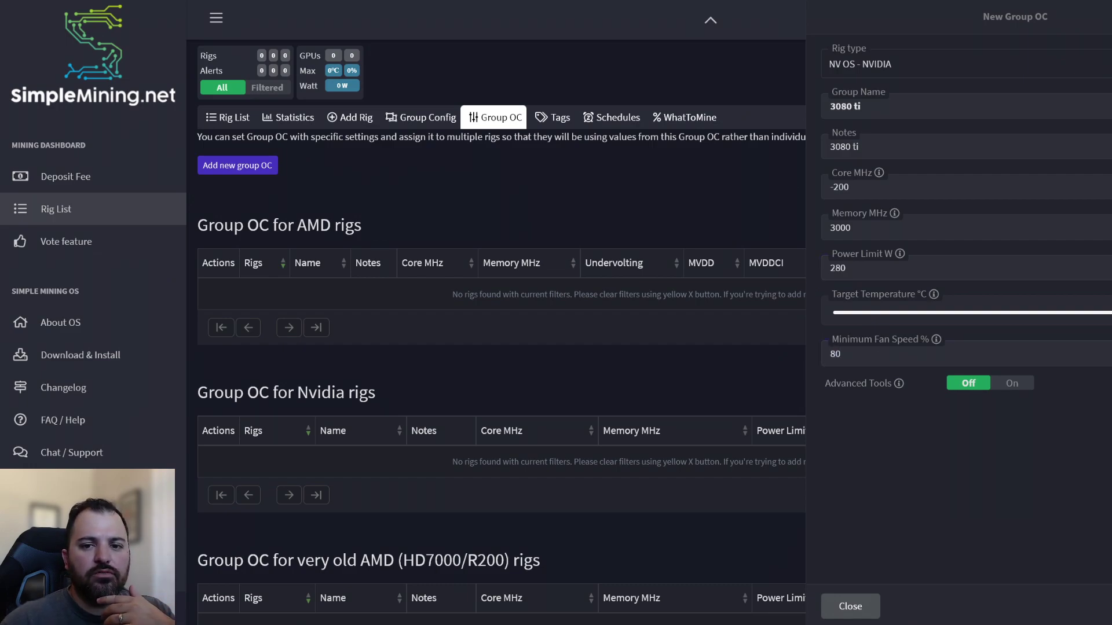
pyautogui.press('Return')
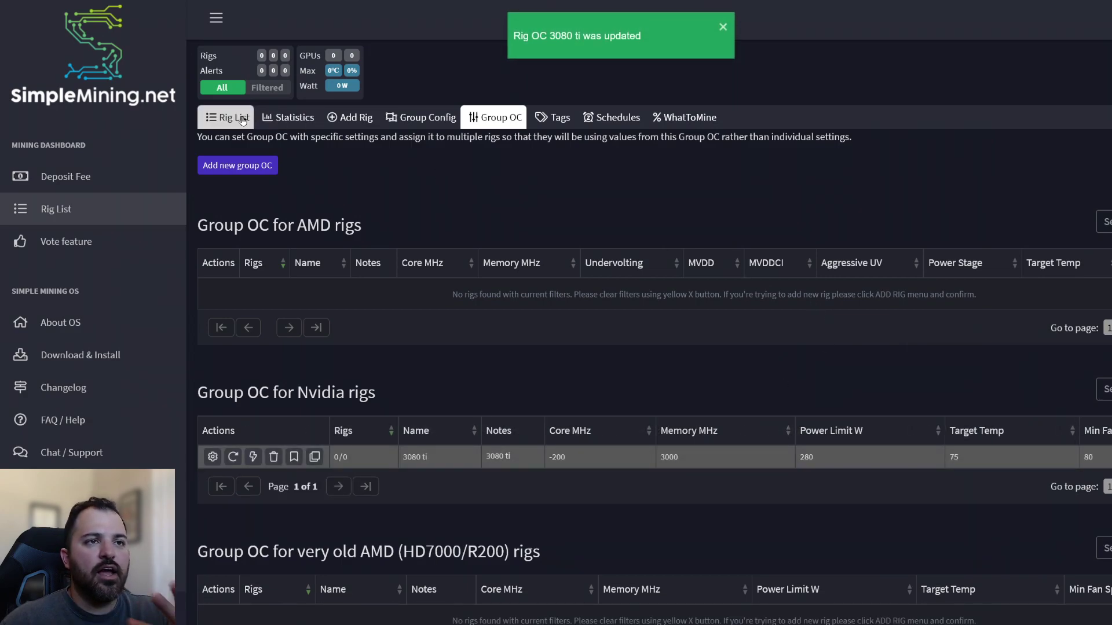
# Check the Group Config and Group OC lists, then go to the Rig List
pyautogui.click(412, 121)
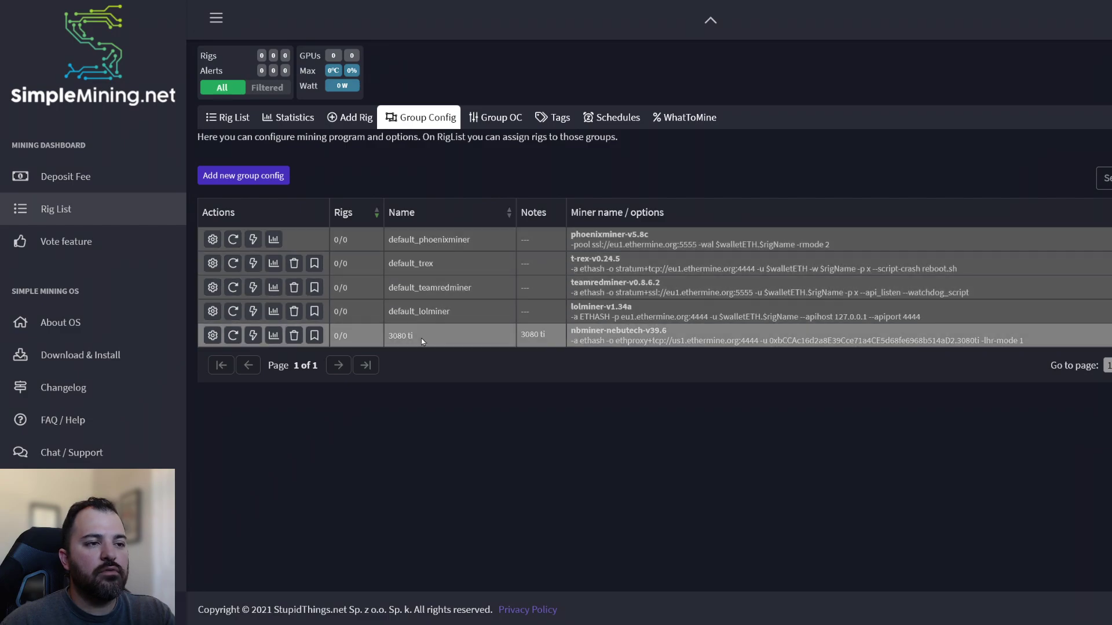
pyautogui.click(496, 121)
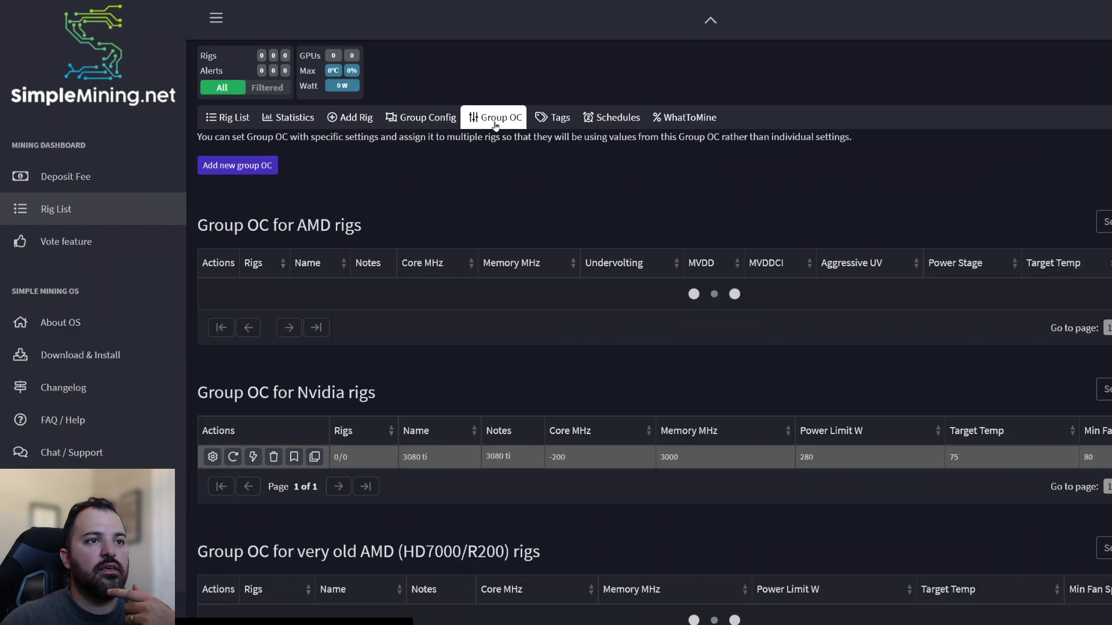
pyautogui.click(436, 120)
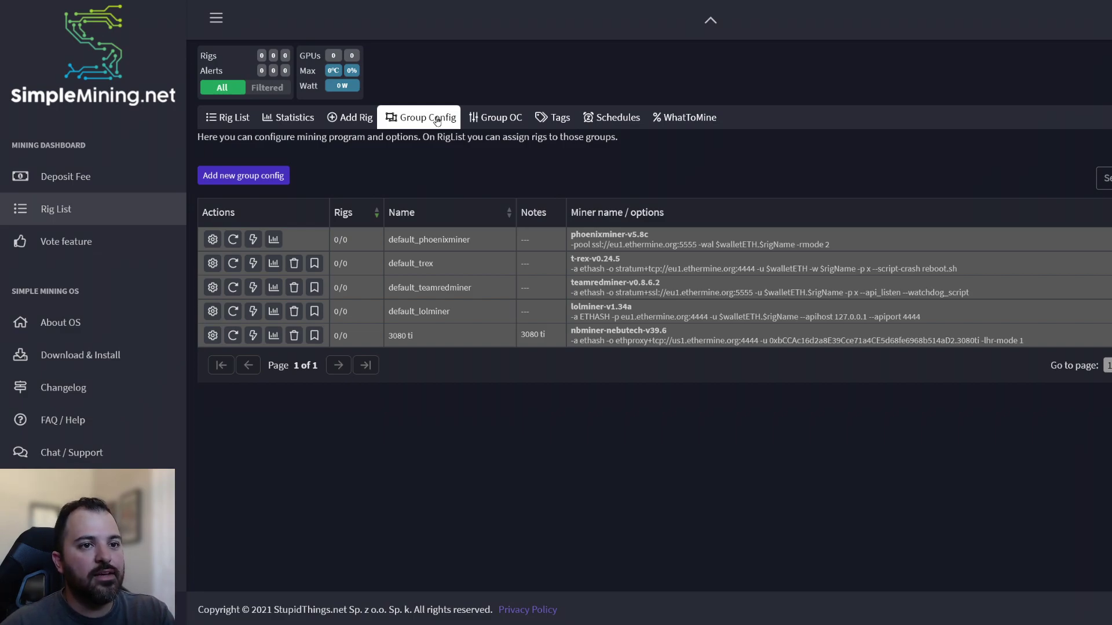
pyautogui.click(227, 122)
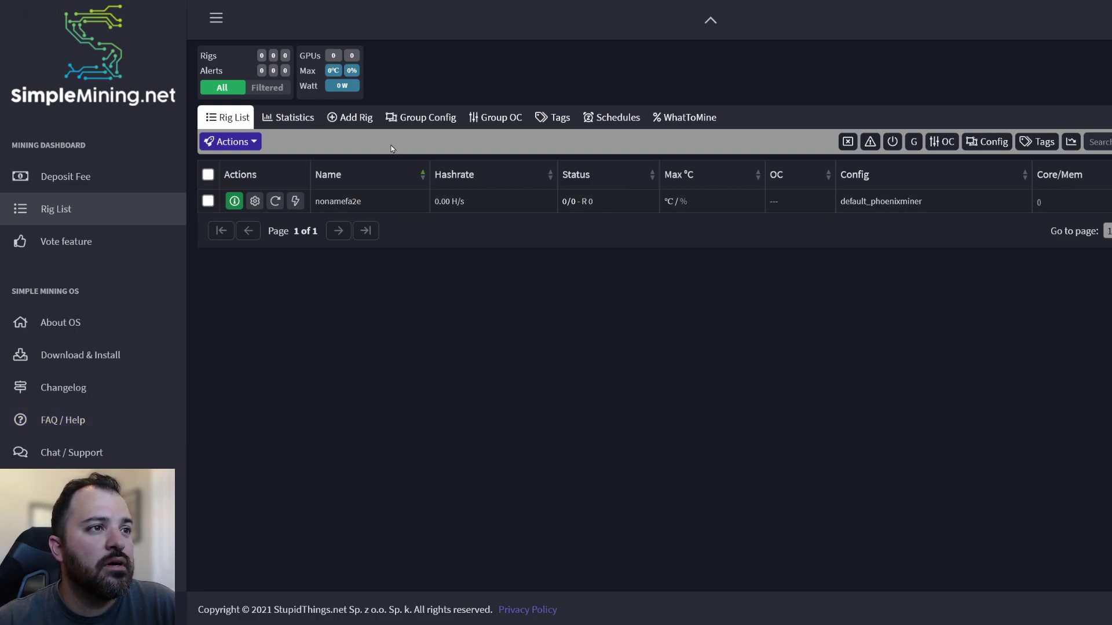
pyautogui.click(365, 118)
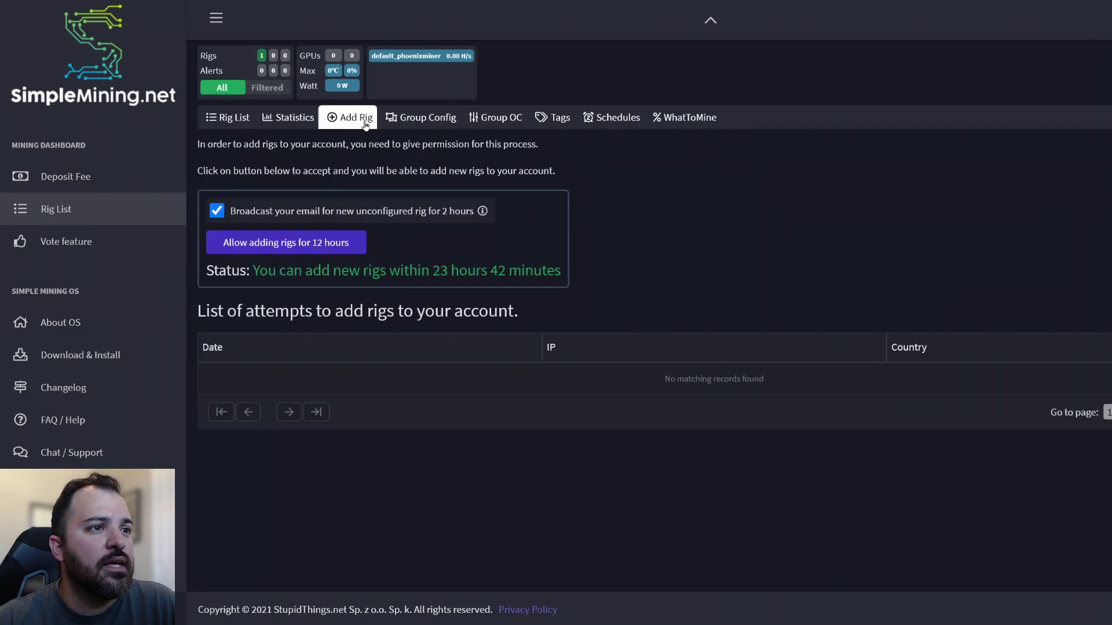
pyautogui.click(227, 118)
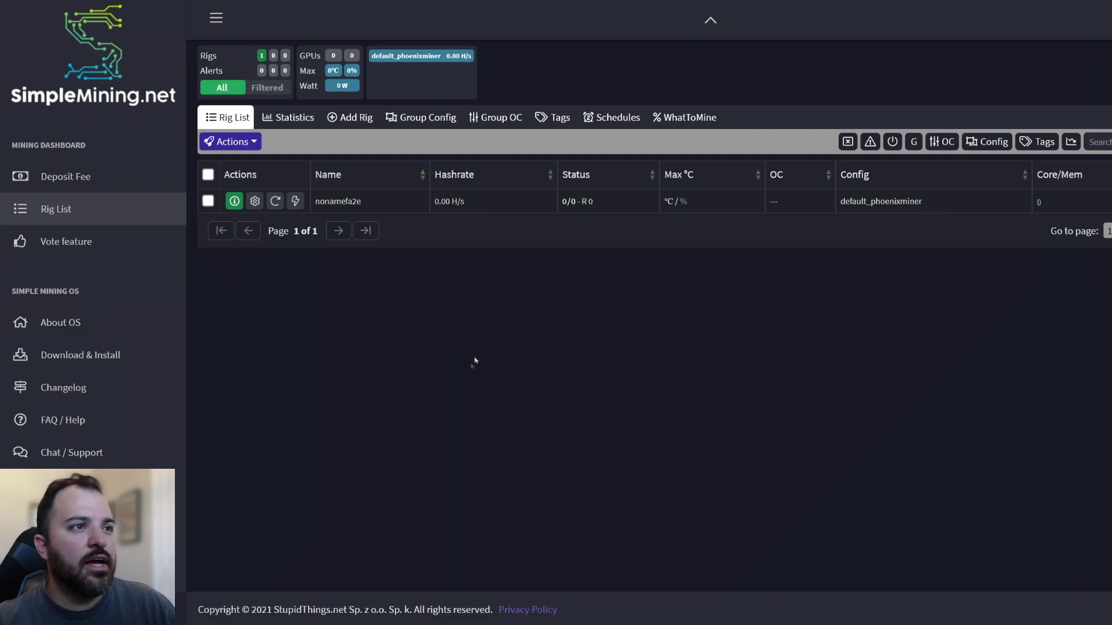
pyautogui.click(349, 119)
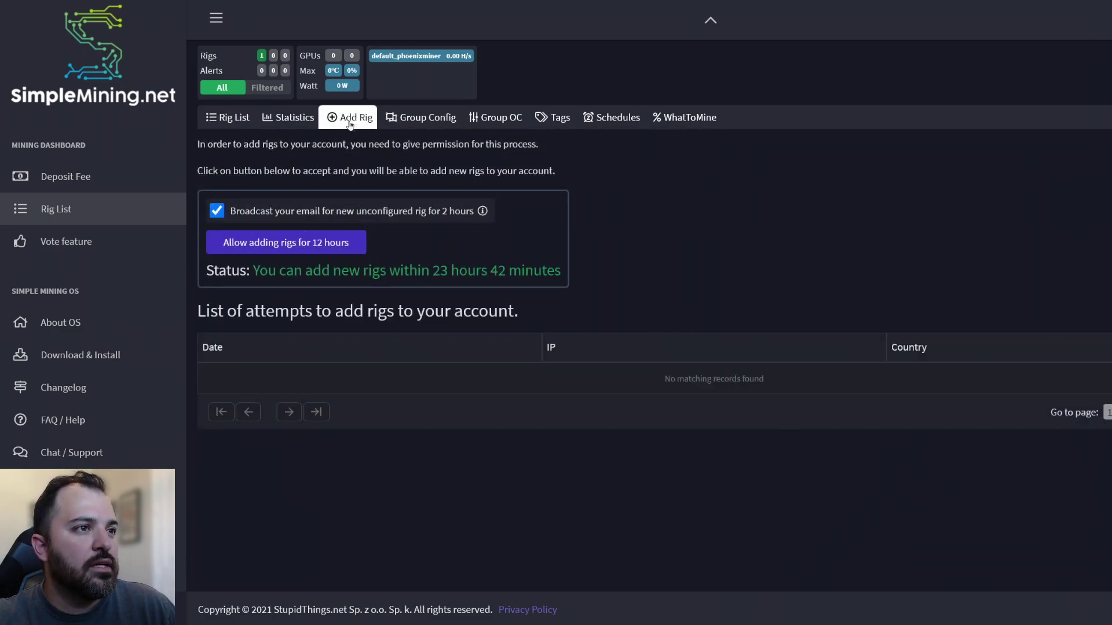
pyautogui.click(228, 120)
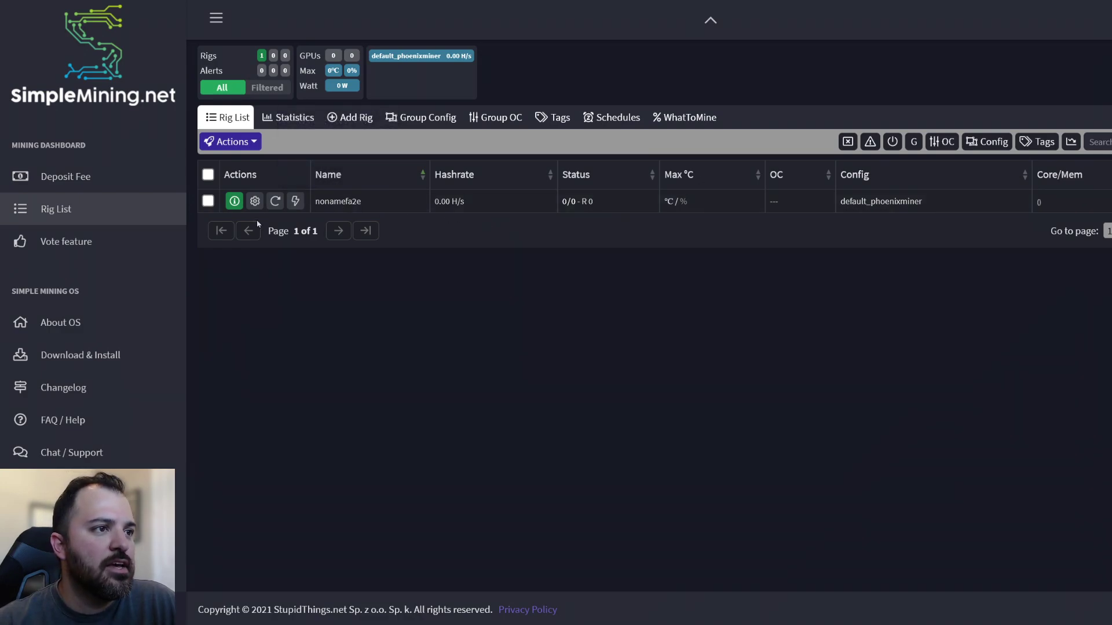
# Switch rig nonamefa2e to the 3080 ti group config and 3080 ti group OC, save, and view its details
pyautogui.click(255, 201)
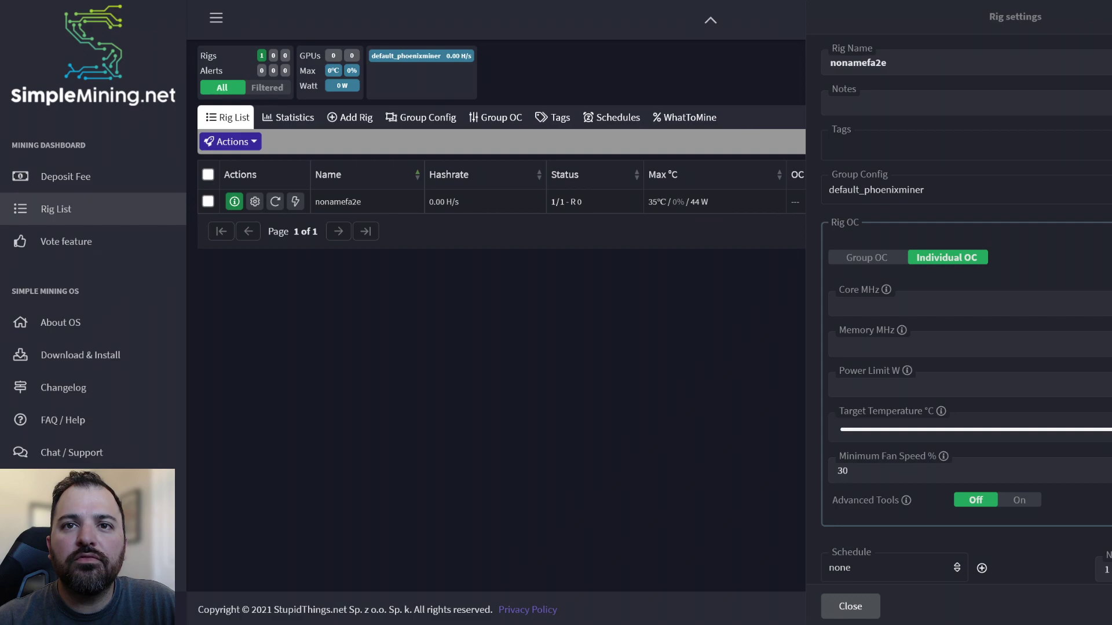
pyautogui.click(875, 190)
pyautogui.click(861, 232)
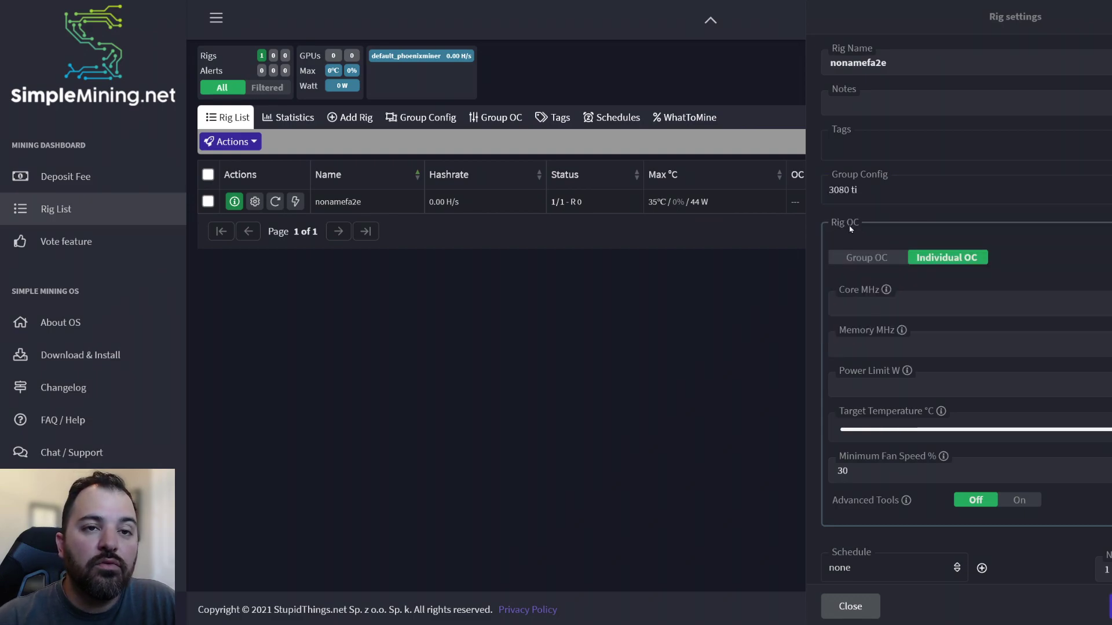
pyautogui.click(857, 258)
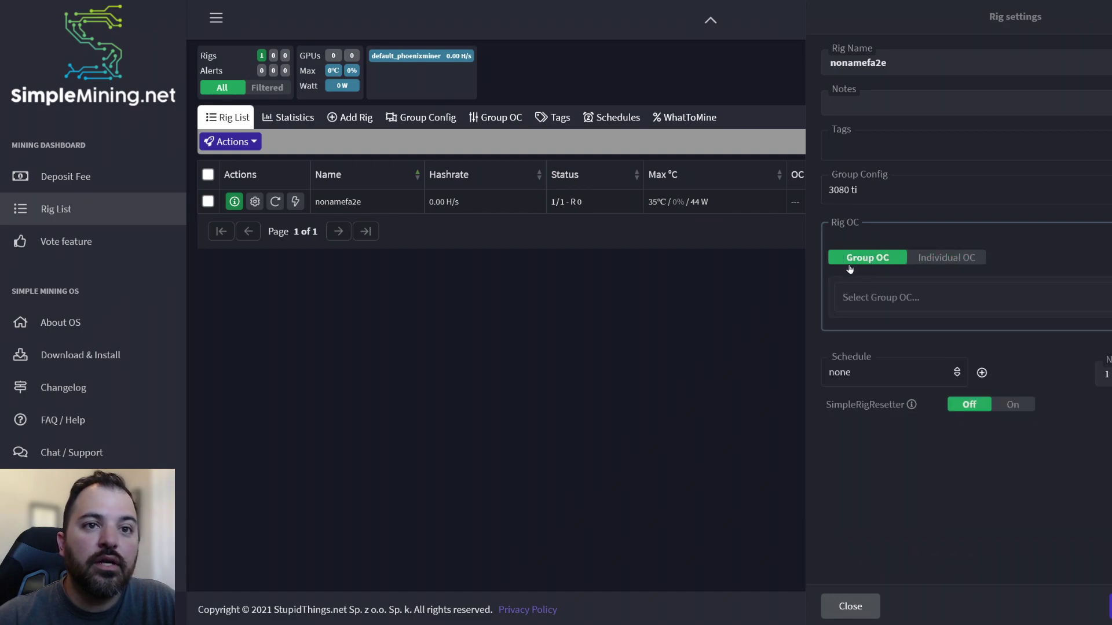
pyautogui.click(1094, 309)
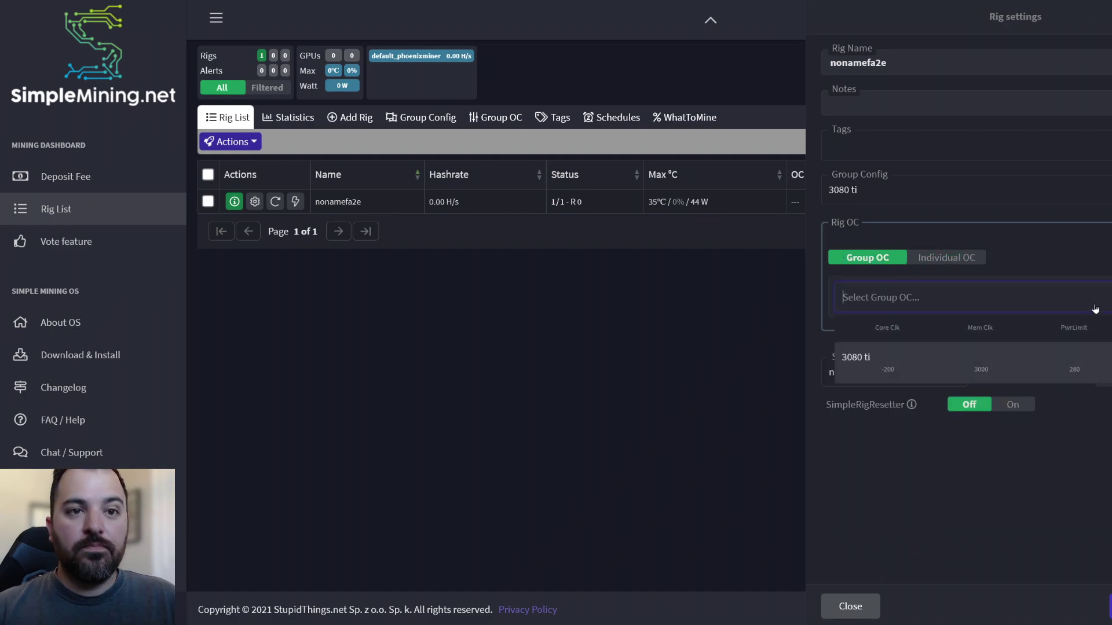
pyautogui.click(979, 359)
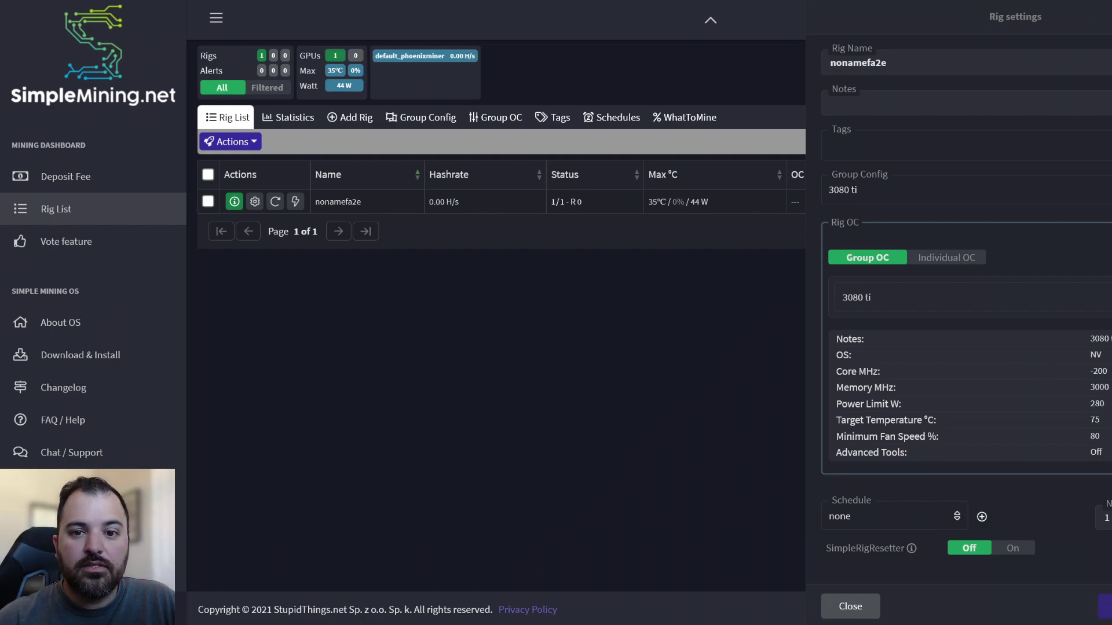
pyautogui.click(1107, 607)
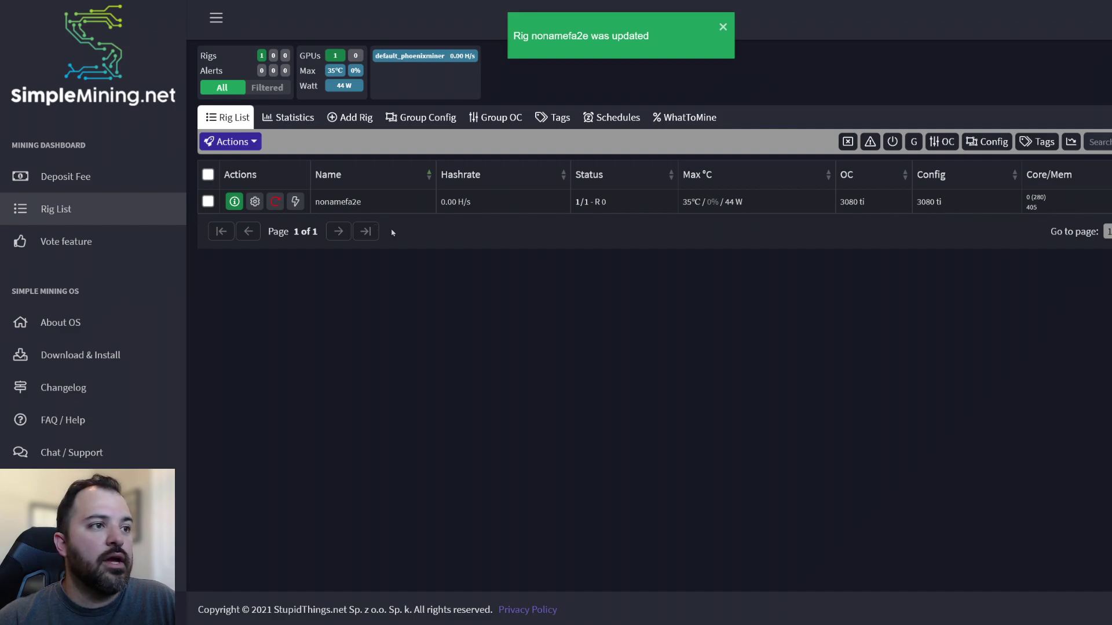
pyautogui.click(233, 204)
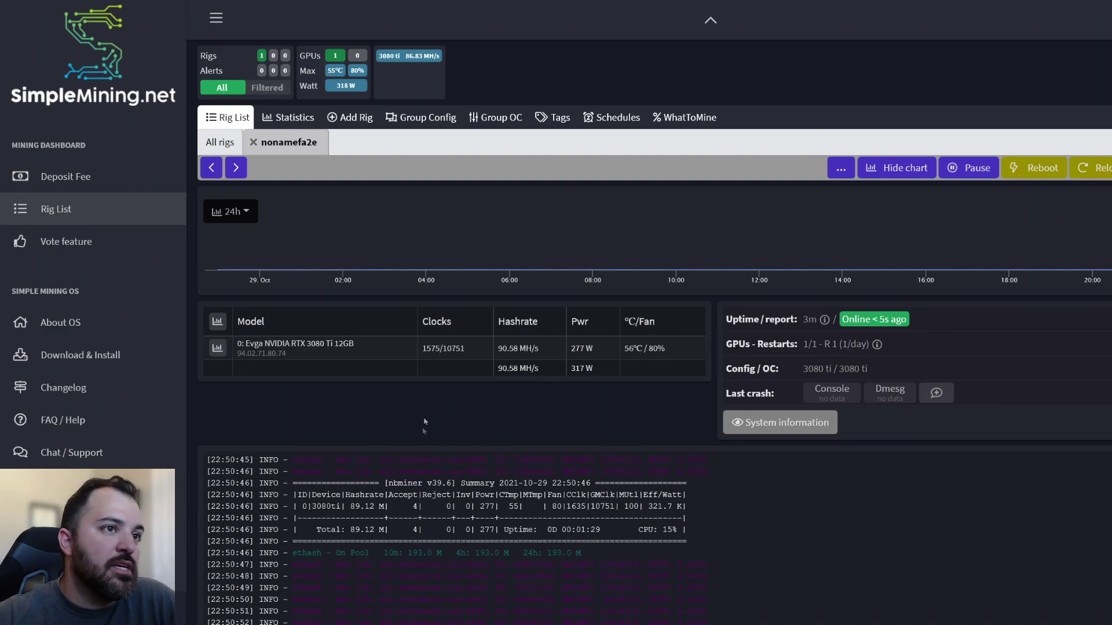
# Review the Group Config and Group OC lists, confirming the 3080 ti config now has one rig
pyautogui.click(418, 124)
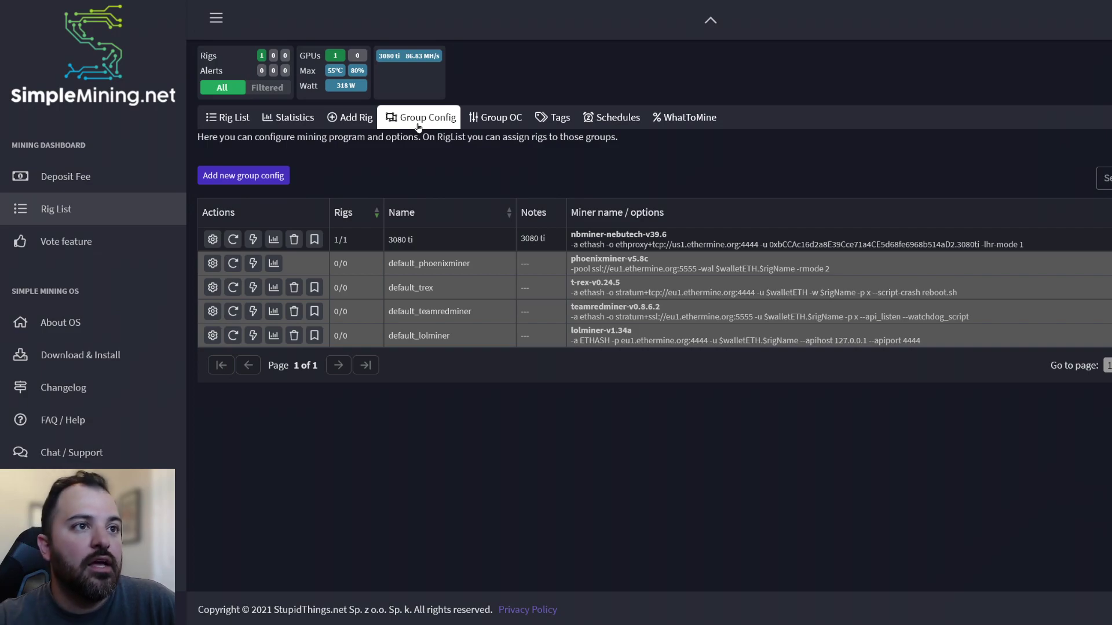
pyautogui.click(473, 123)
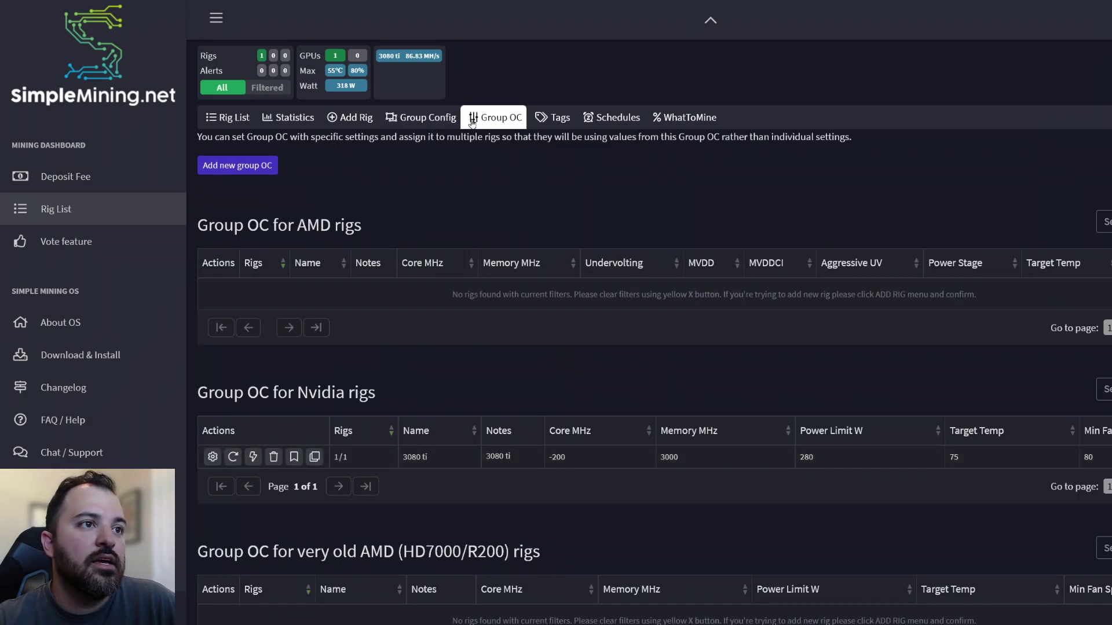
pyautogui.click(422, 118)
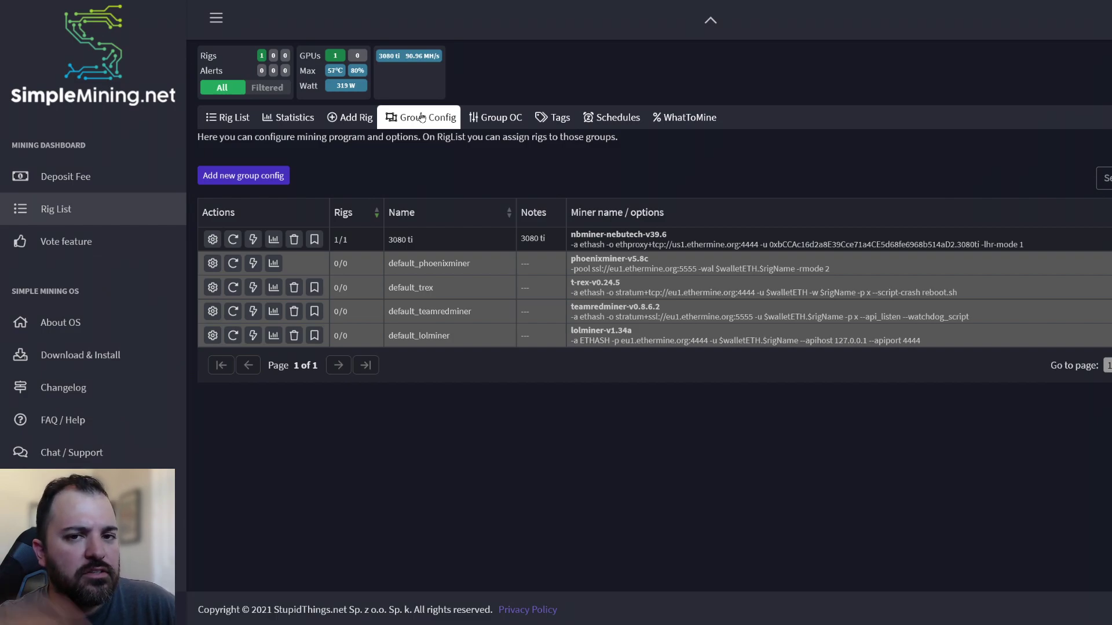
# Go back to rig nonamefa2e's detail page, now showing about 90.62 MH/s at 277 W
pyautogui.click(228, 117)
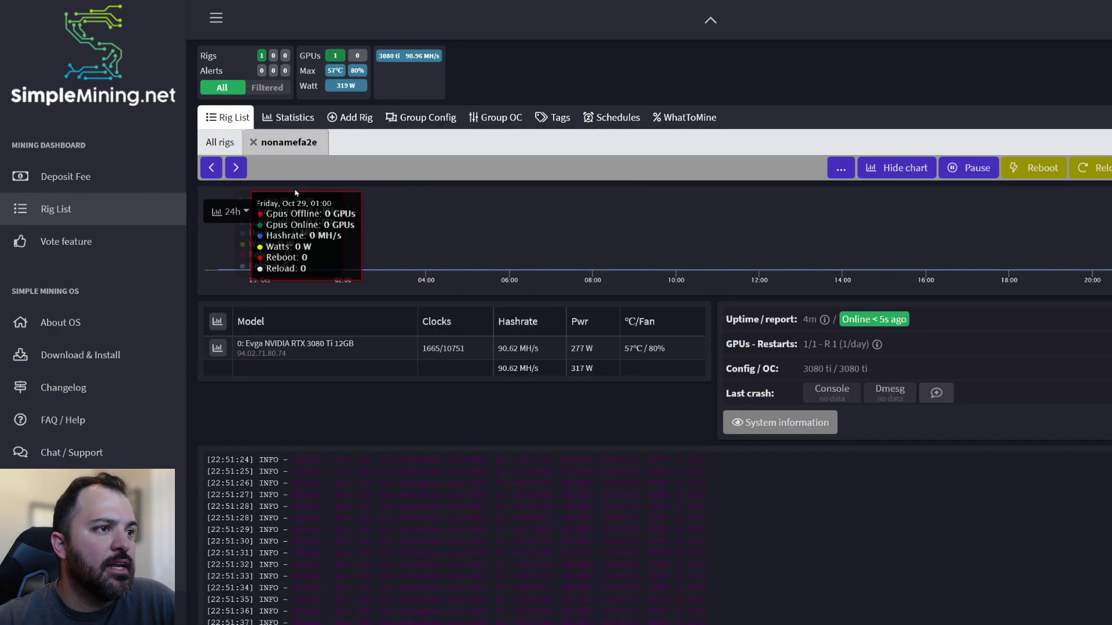